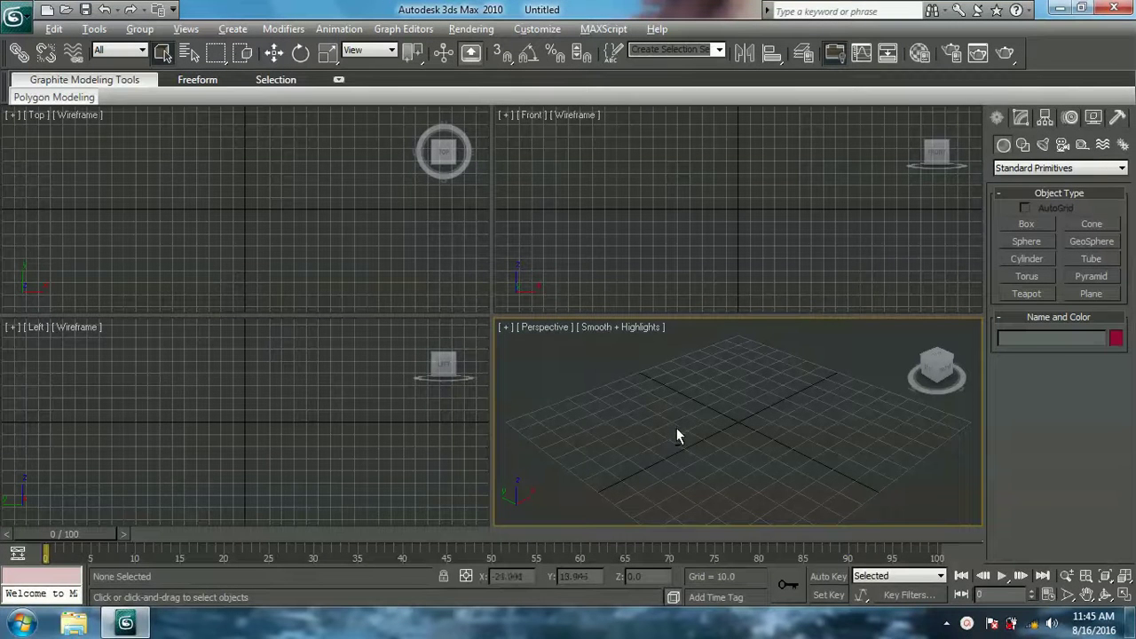
Create a sphere with a radius of about 28.6 at the grid origin in the maximized perspective view.
{"action": "key", "text": "alt+w"}
{"action": "left_click", "coordinate": [1038, 240]}
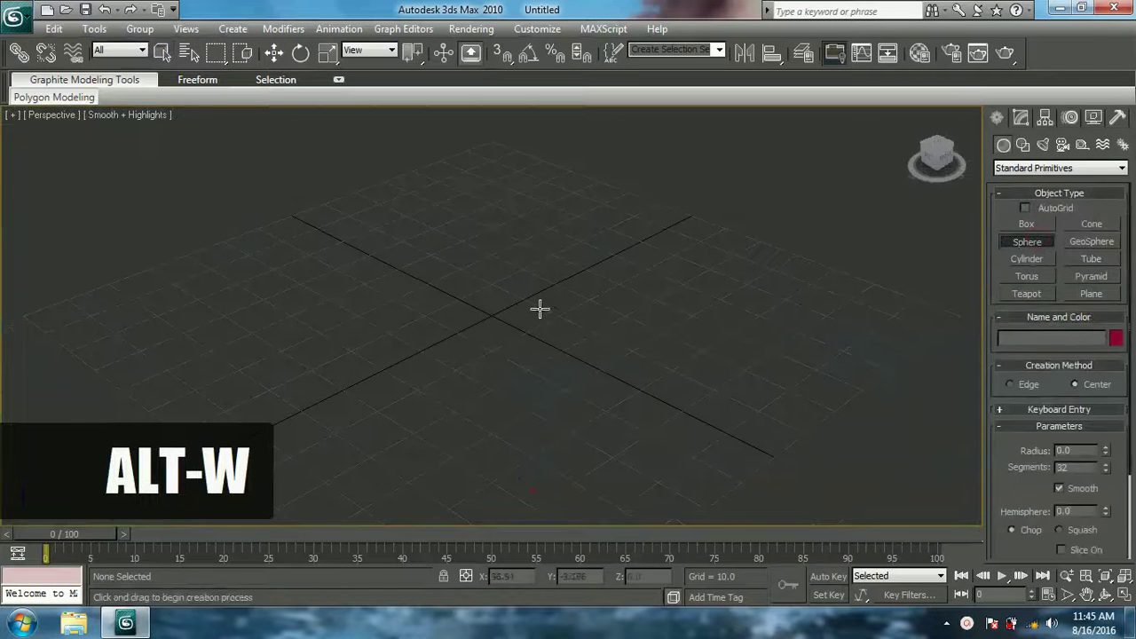
{"action": "left_click_drag", "start_coordinate": [489, 317], "coordinate": [495, 389]}
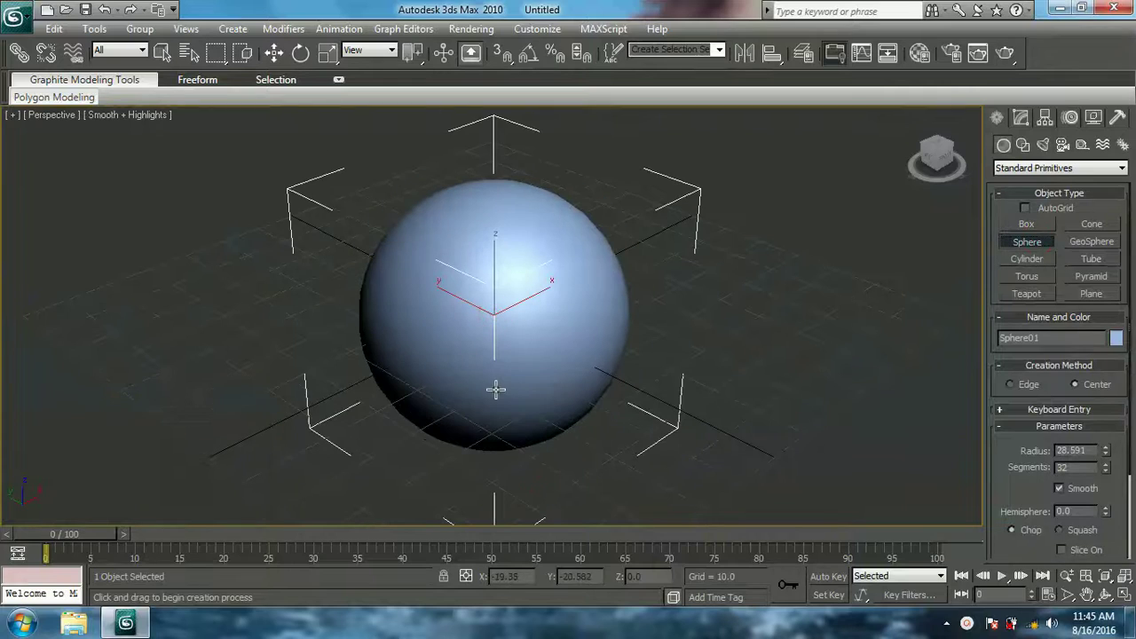
Set the sphere's segments to 16 and its radius to 50.
{"action": "double_click", "coordinate": [1077, 467]}
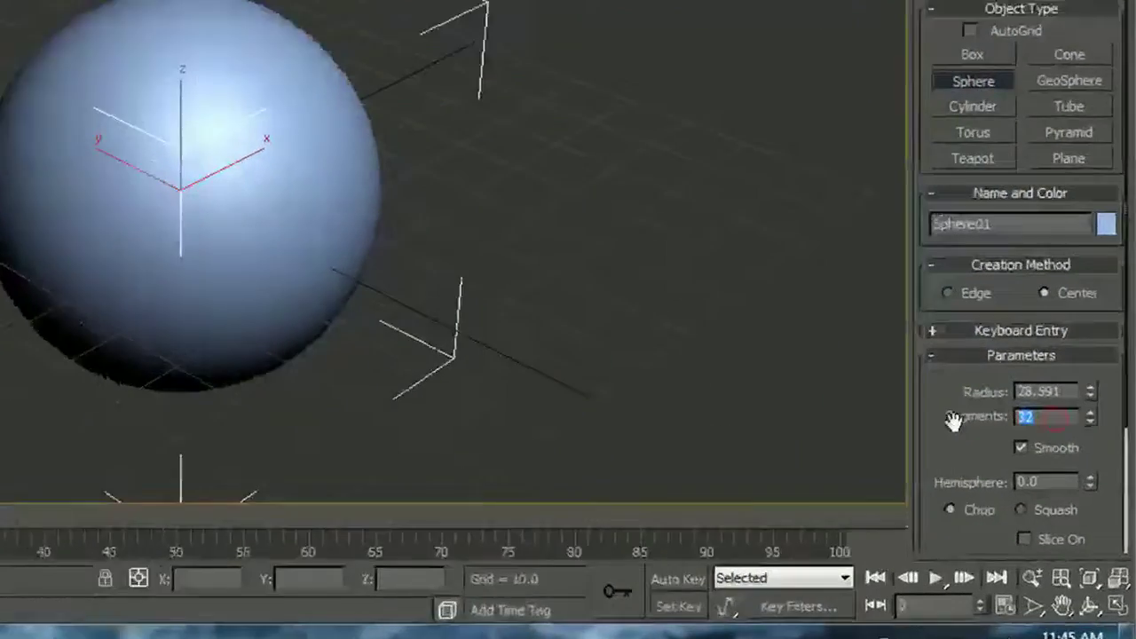
{"action": "type", "text": "16"}
{"action": "double_click", "coordinate": [1034, 307]}
{"action": "type", "text": "50"}
{"action": "key", "text": "Return"}
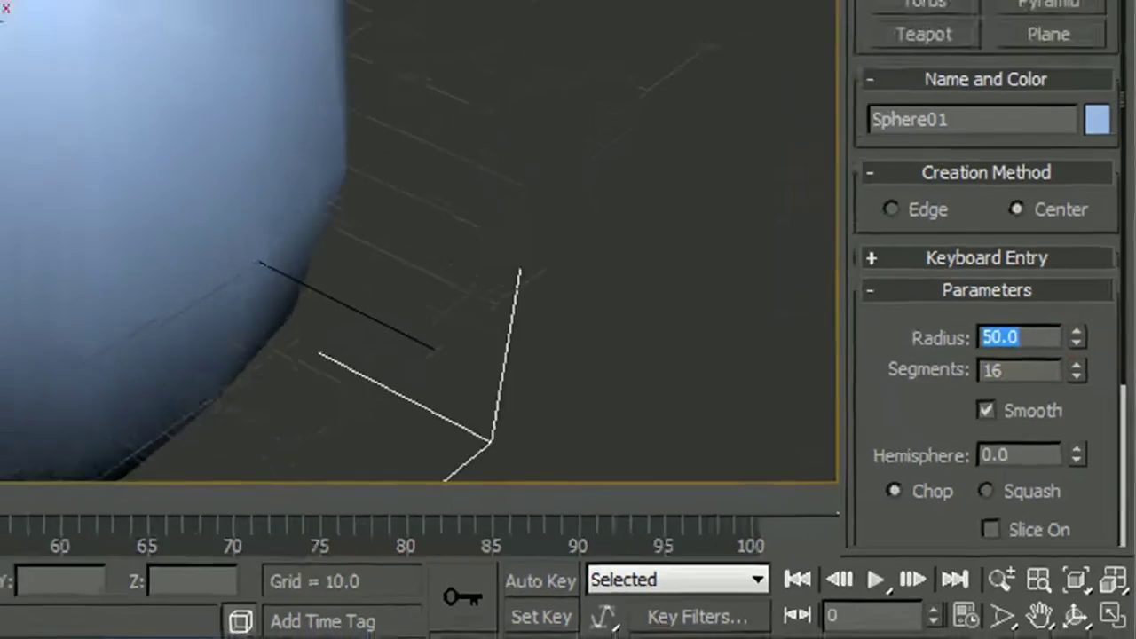
Display edged faces in the viewport and convert the sphere to an Editable Poly.
{"action": "left_click", "coordinate": [200, 16]}
{"action": "scroll", "coordinate": [784, 237], "scroll_direction": "down", "scroll_amount": 3}
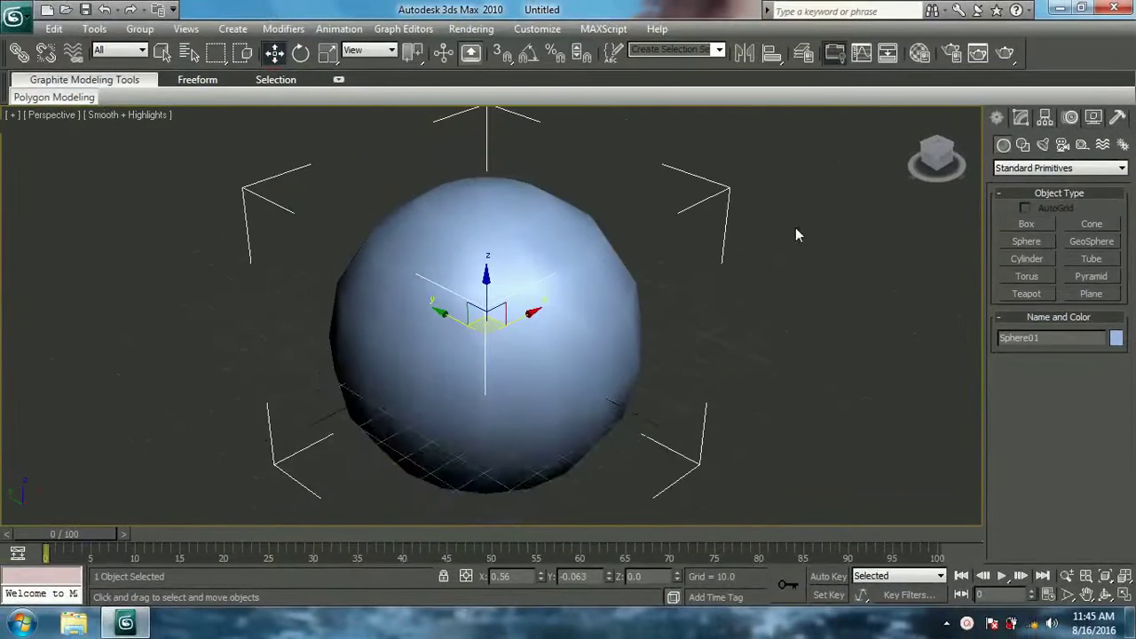
{"action": "middle_click_drag", "start_coordinate": [663, 275], "coordinate": [692, 257]}
{"action": "key", "text": "F4"}
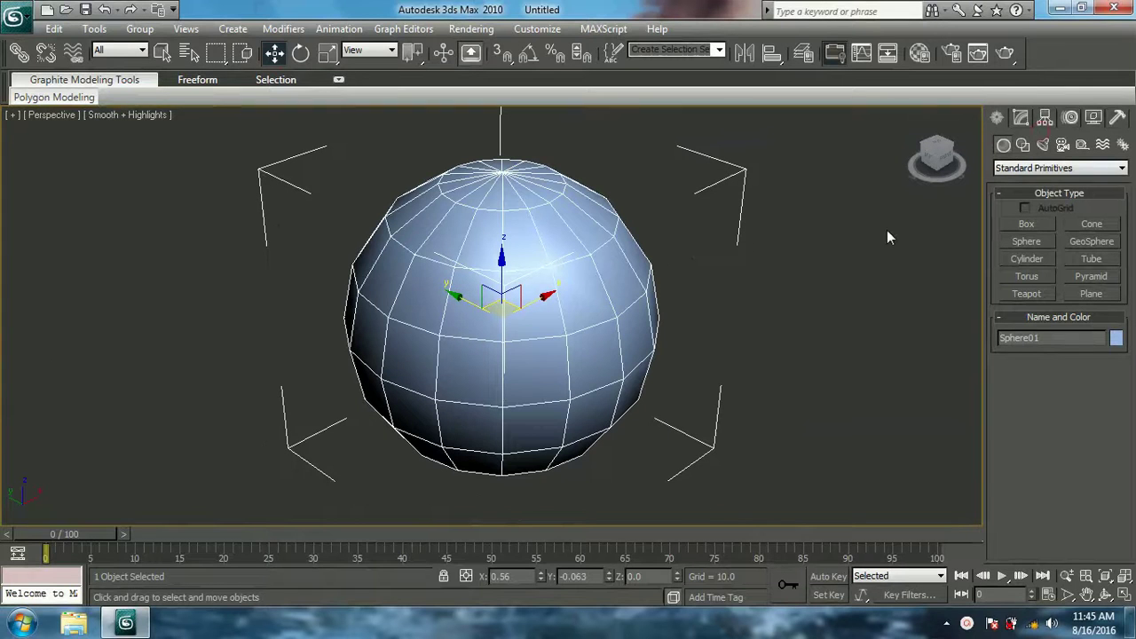
{"action": "right_click", "coordinate": [565, 267]}
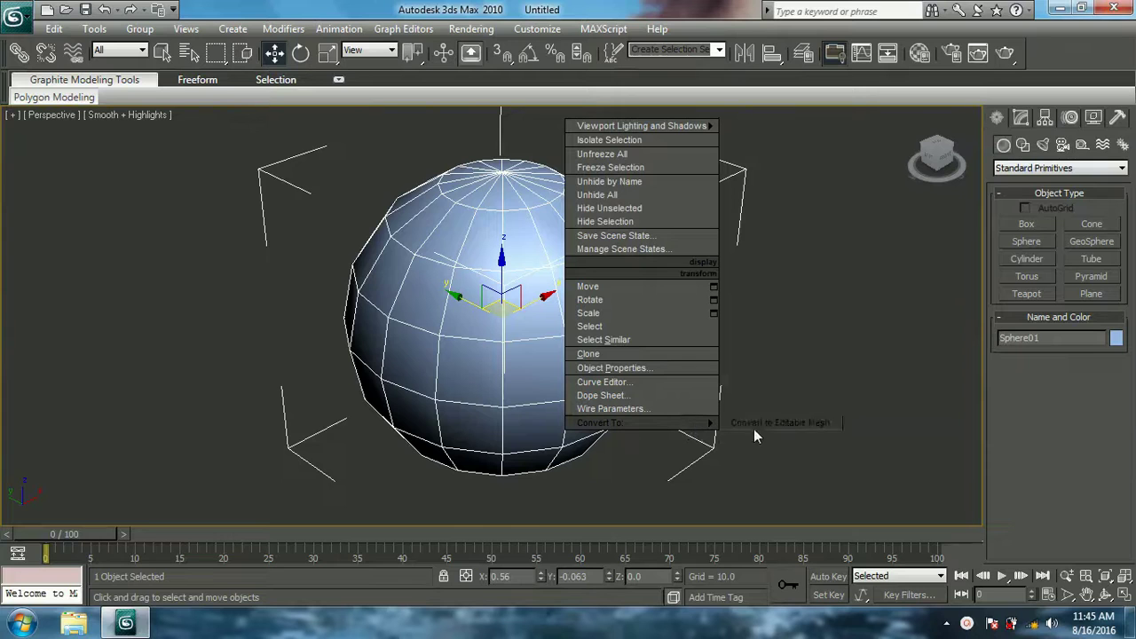
{"action": "left_click", "coordinate": [798, 446]}
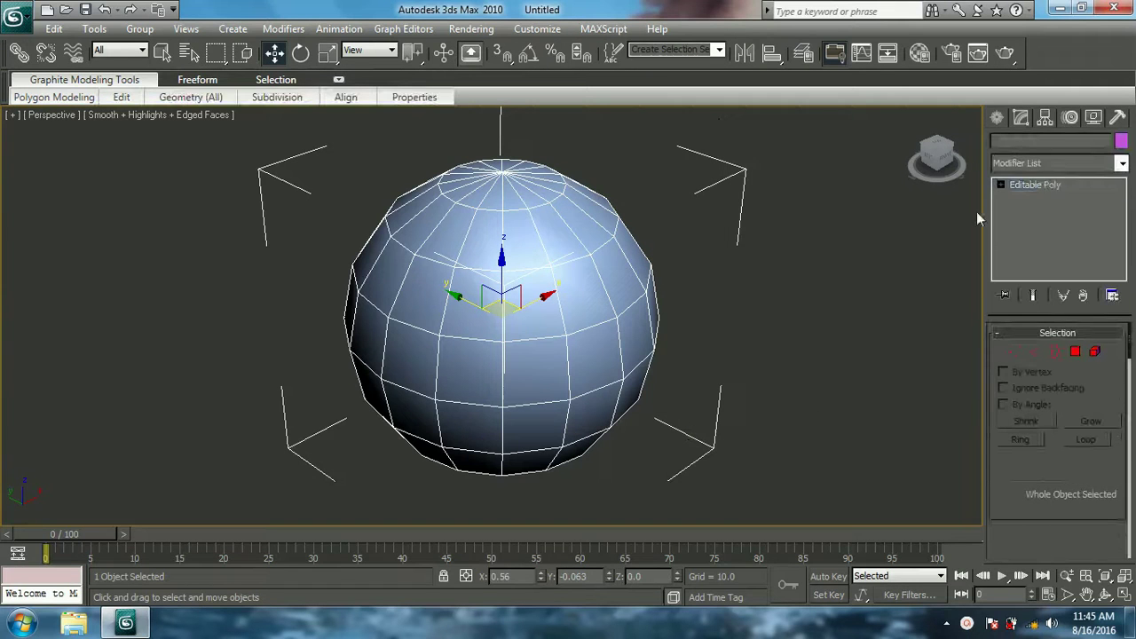
At edge level in top view, cut two horizontal edges across the upper half of the innermost ring, joining opposite ring vertices.
{"action": "left_click", "coordinate": [1001, 186]}
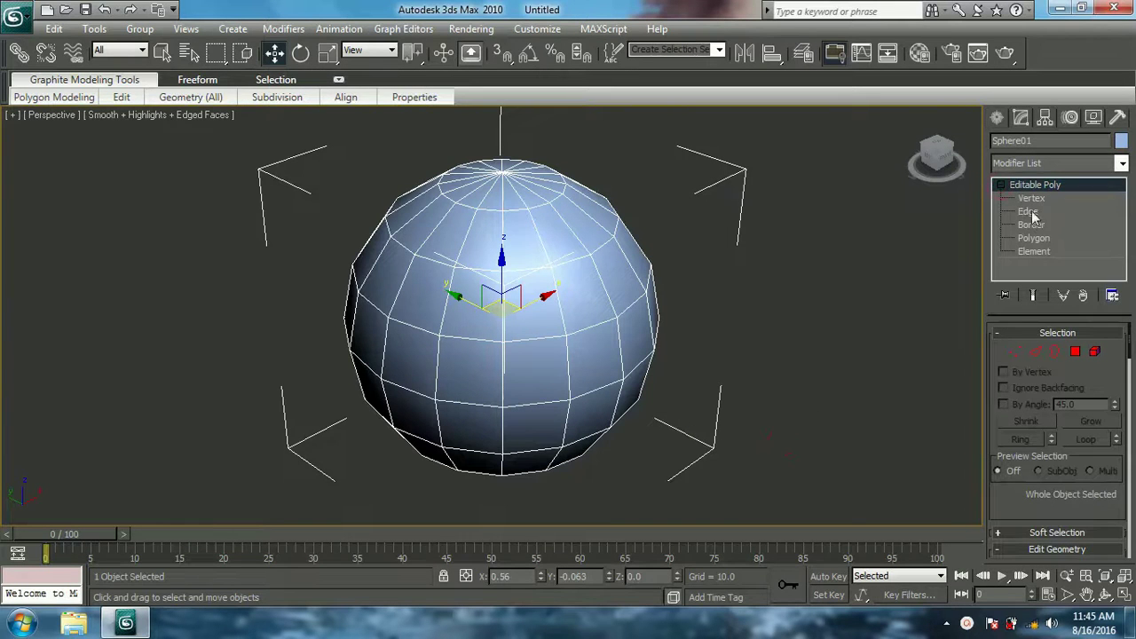
{"action": "left_click", "coordinate": [1040, 216]}
{"action": "key", "text": "t"}
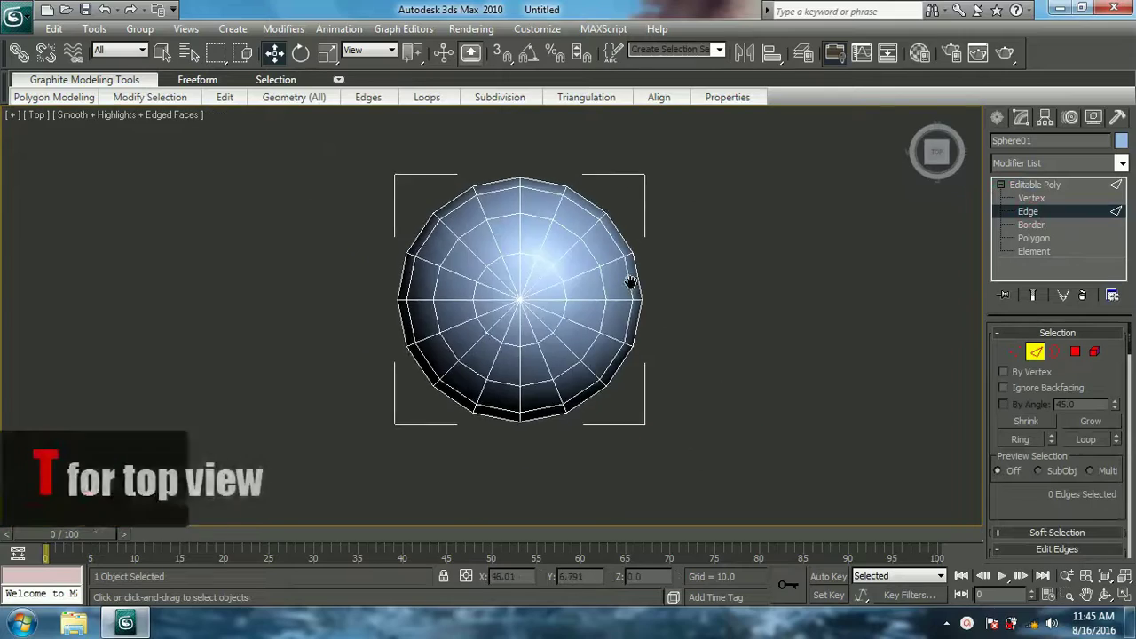
{"action": "scroll", "coordinate": [631, 283], "scroll_direction": "up", "scroll_amount": 4}
{"action": "left_click_drag", "start_coordinate": [1031, 522], "coordinate": [1073, 267]}
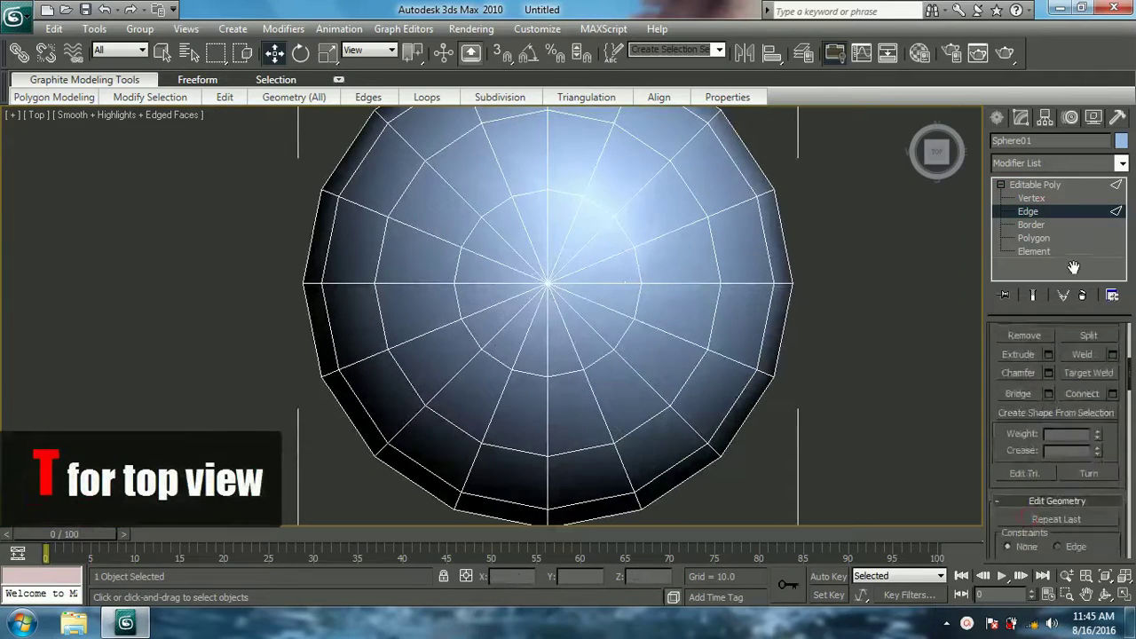
{"action": "left_click_drag", "start_coordinate": [1119, 448], "coordinate": [1118, 297]}
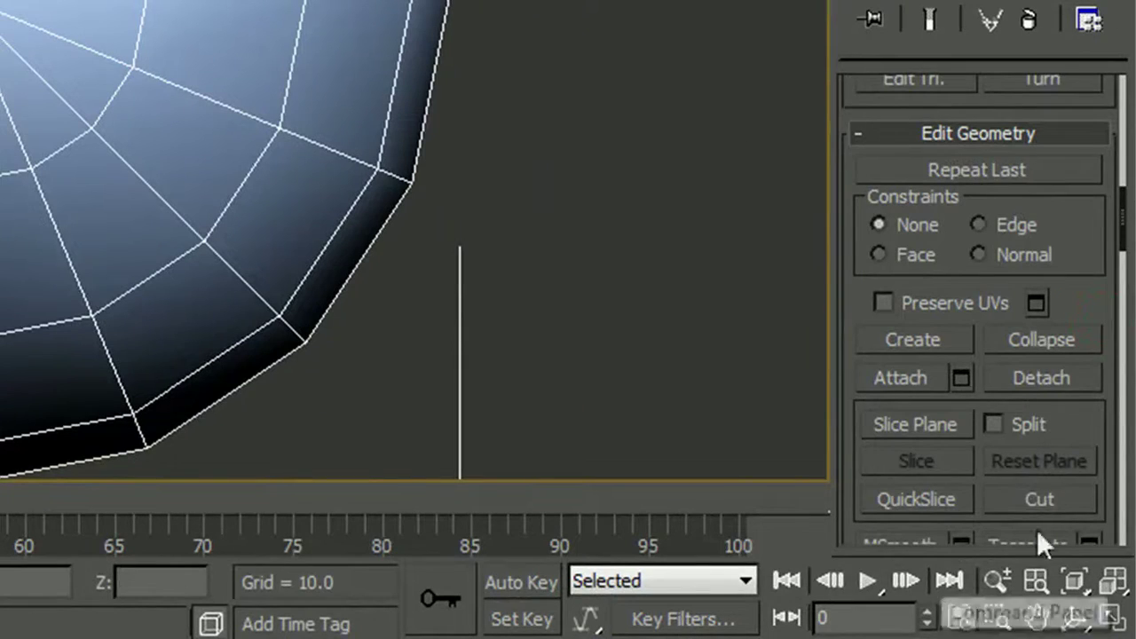
{"action": "left_click", "coordinate": [1069, 499]}
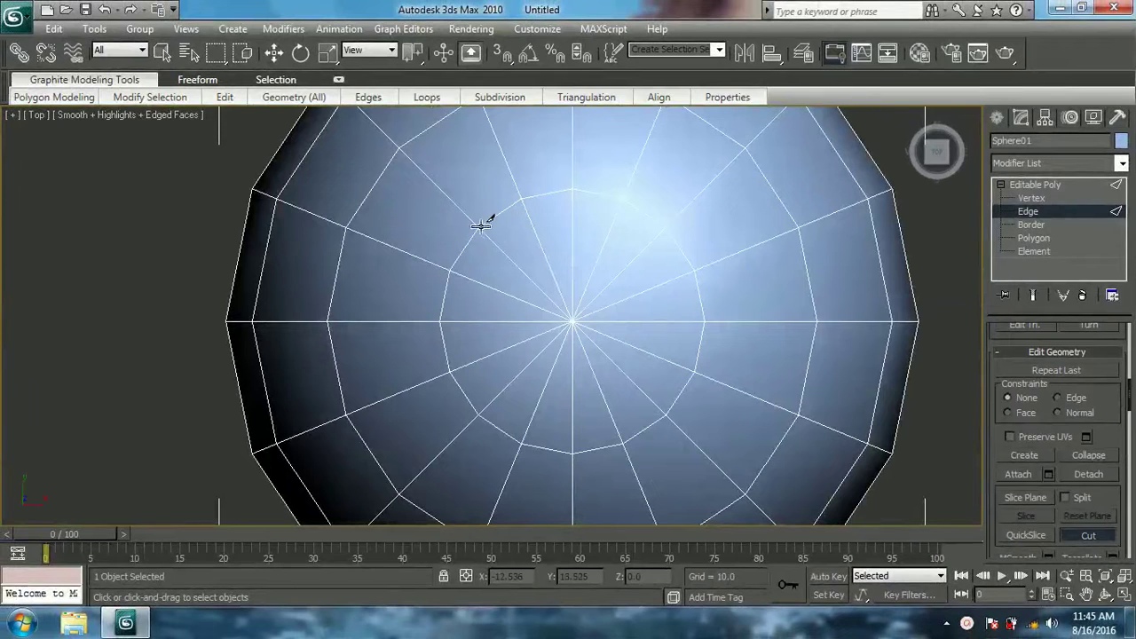
{"action": "left_click", "coordinate": [480, 225]}
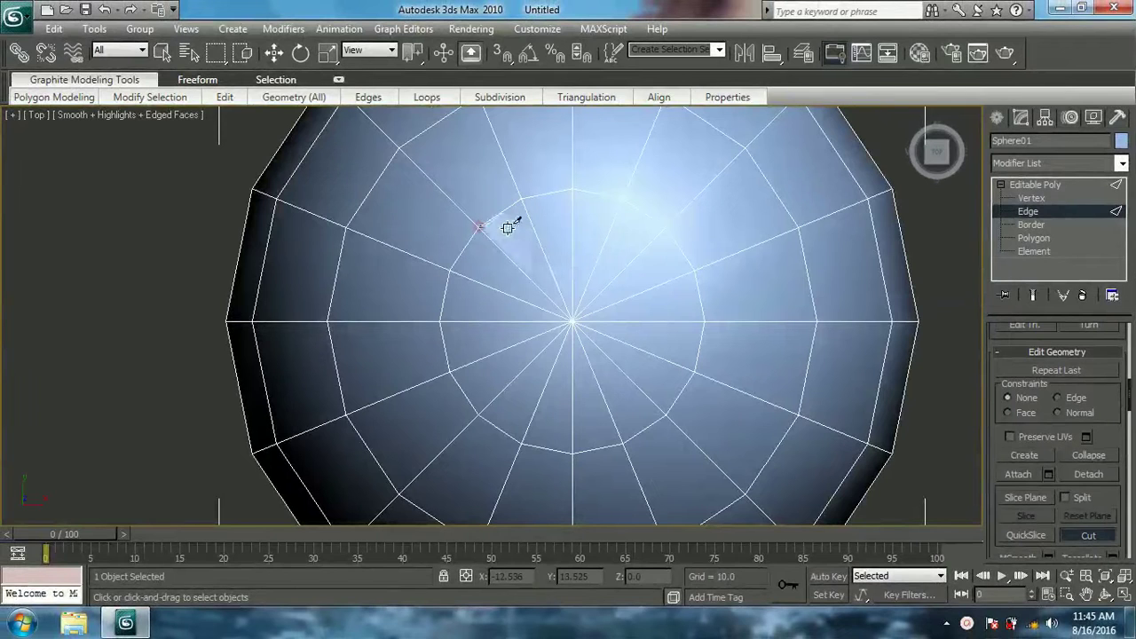
{"action": "left_click", "coordinate": [664, 227]}
{"action": "right_click", "coordinate": [661, 191]}
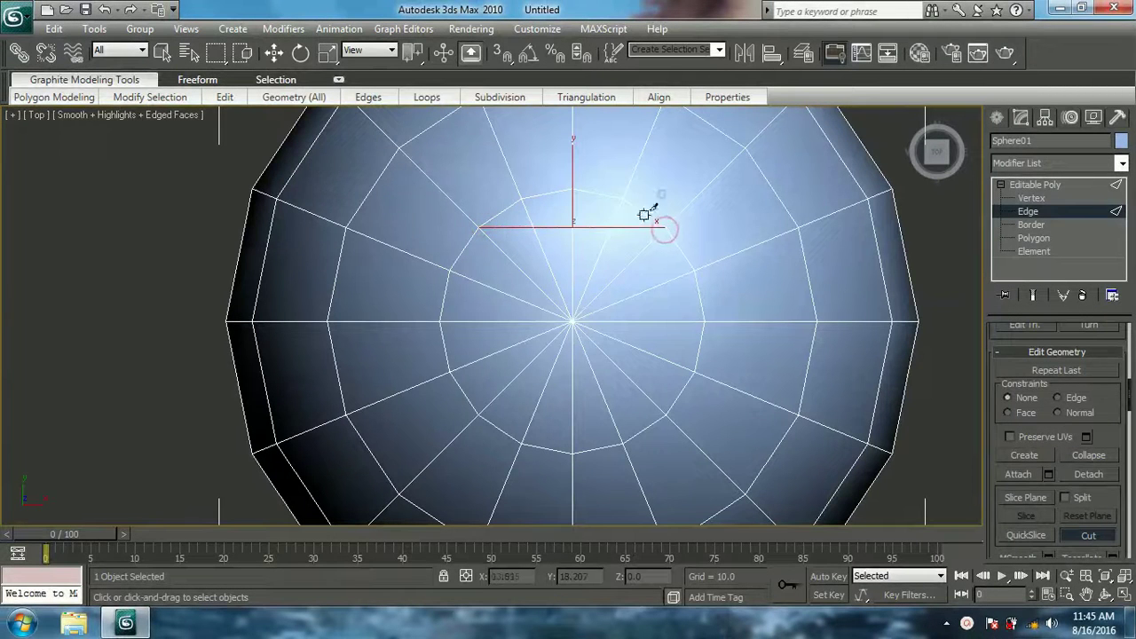
{"action": "left_click", "coordinate": [448, 270]}
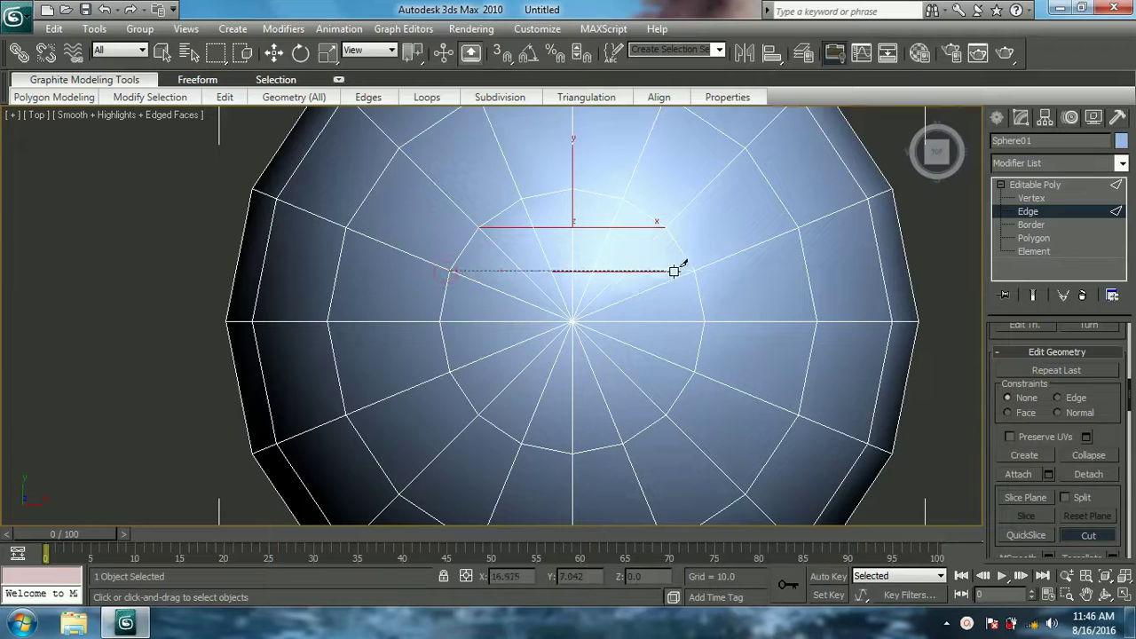
{"action": "left_click", "coordinate": [695, 270]}
{"action": "right_click", "coordinate": [710, 229]}
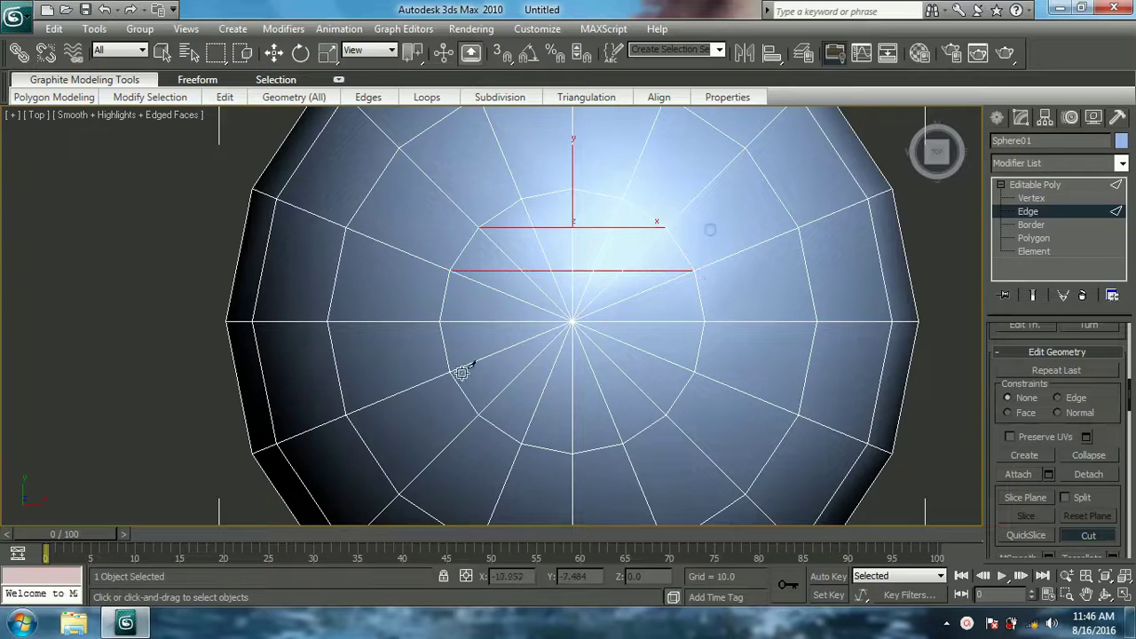
Cut two matching horizontal edges across the lower half of the innermost ring.
{"action": "left_click", "coordinate": [449, 371]}
{"action": "left_click", "coordinate": [692, 371]}
{"action": "right_click", "coordinate": [680, 343]}
{"action": "left_click", "coordinate": [479, 415]}
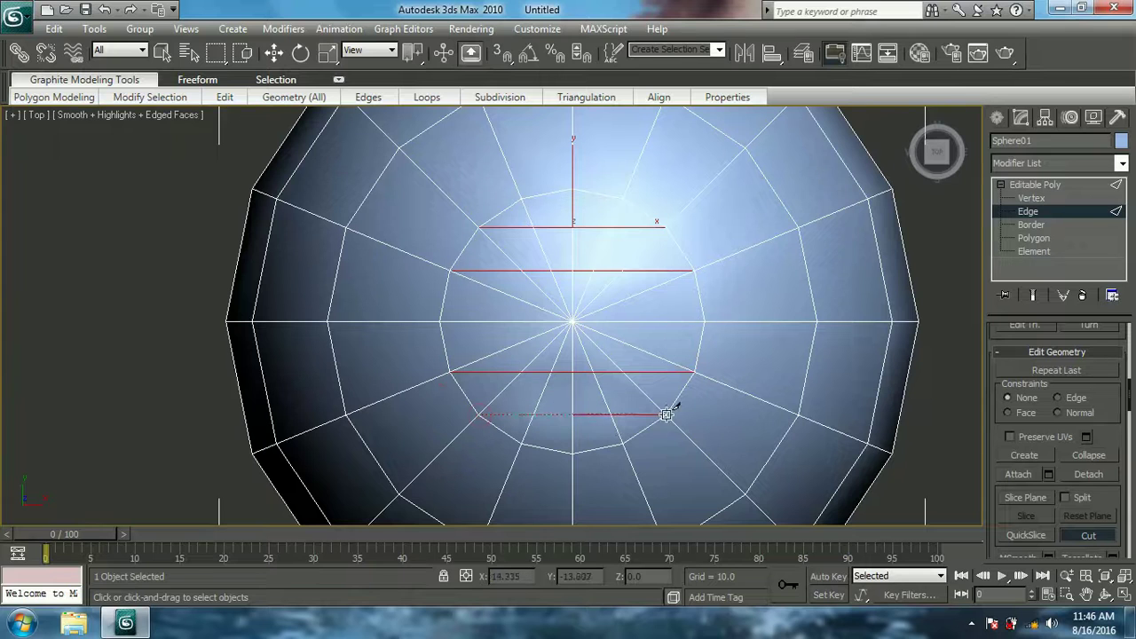
{"action": "left_click", "coordinate": [664, 414]}
{"action": "right_click", "coordinate": [680, 380]}
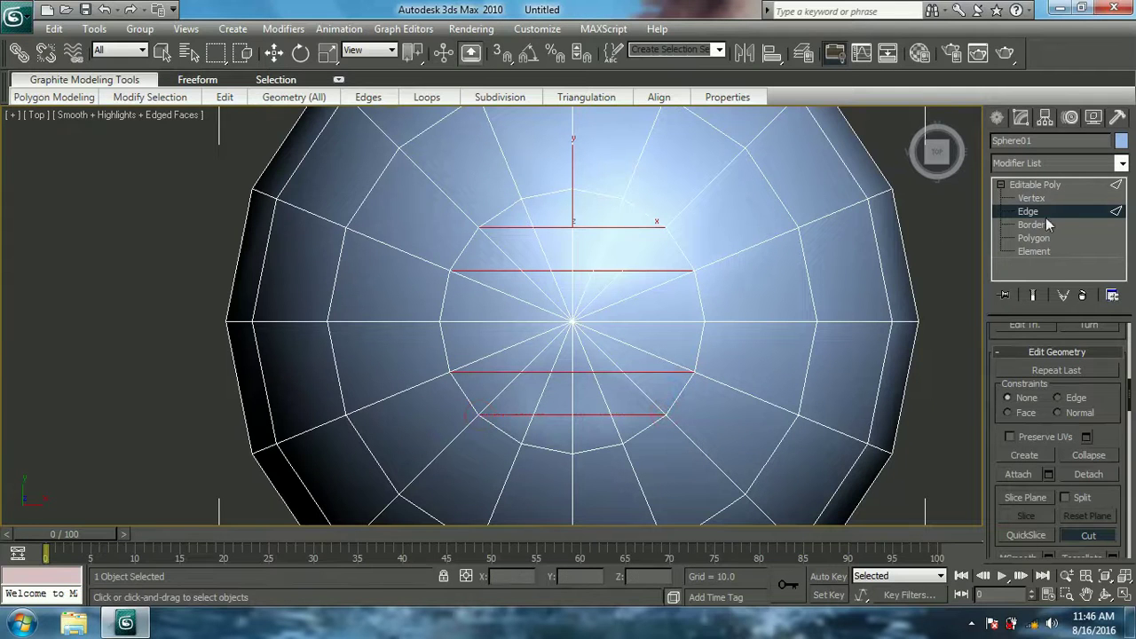
Remove all diagonal edges radiating from the pole inside the innermost ring together with their vertices, keeping the vertical and horizontal center lines.
{"action": "left_click", "coordinate": [273, 53]}
{"action": "left_click", "coordinate": [575, 218]}
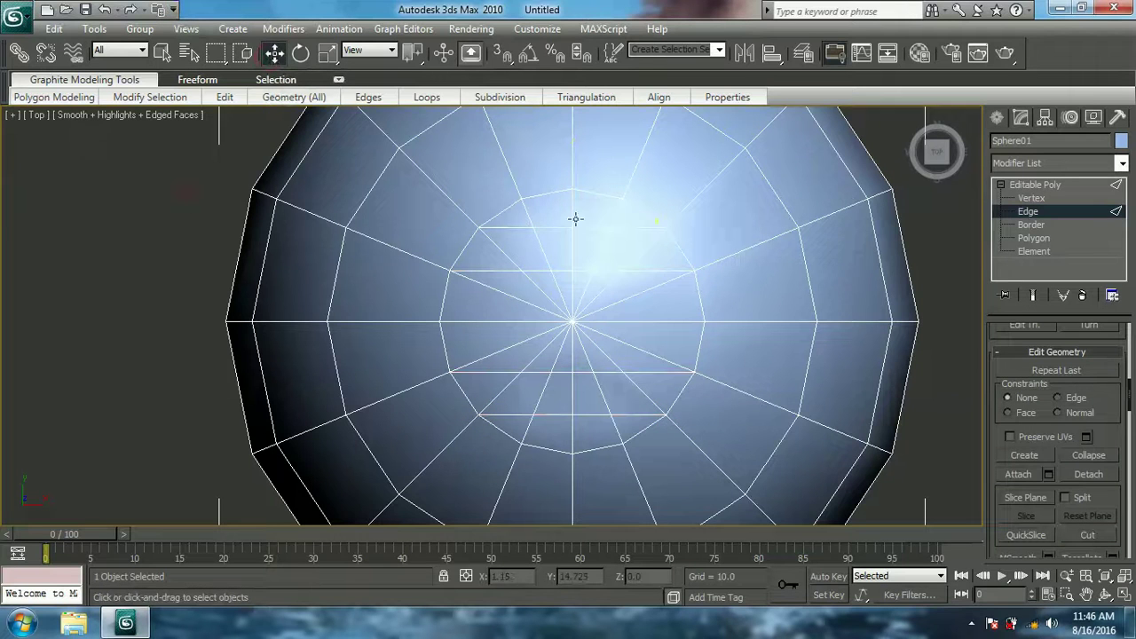
{"action": "left_click", "coordinate": [531, 215]}
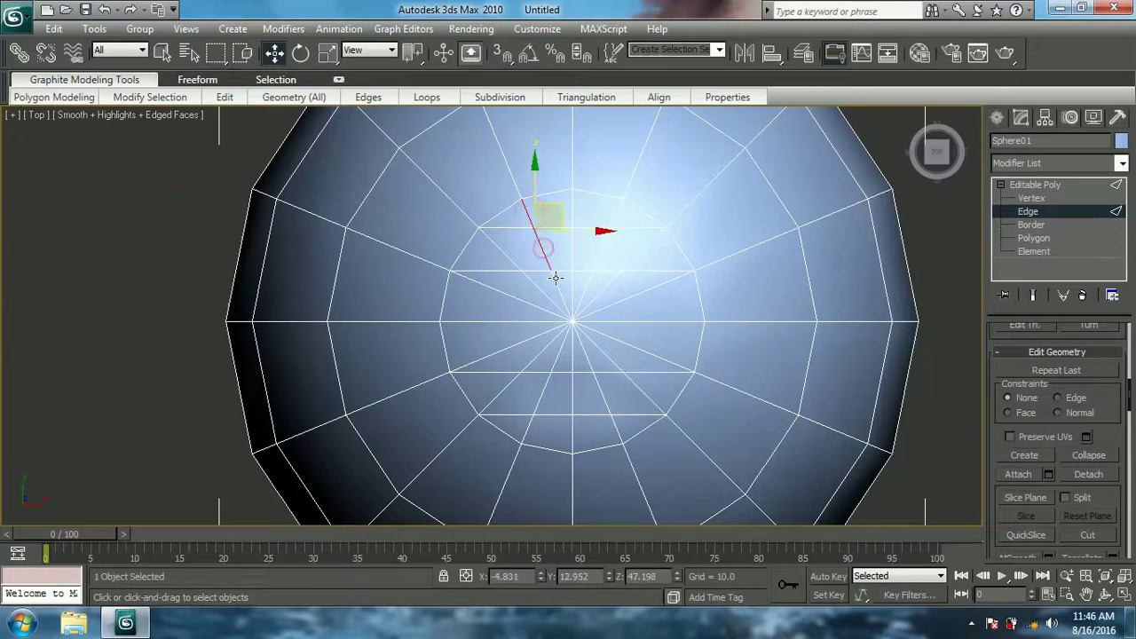
{"action": "left_click", "coordinate": [557, 281], "text": "ctrl"}
{"action": "left_click", "coordinate": [614, 211], "text": "ctrl"}
{"action": "left_click", "coordinate": [601, 249], "text": "ctrl"}
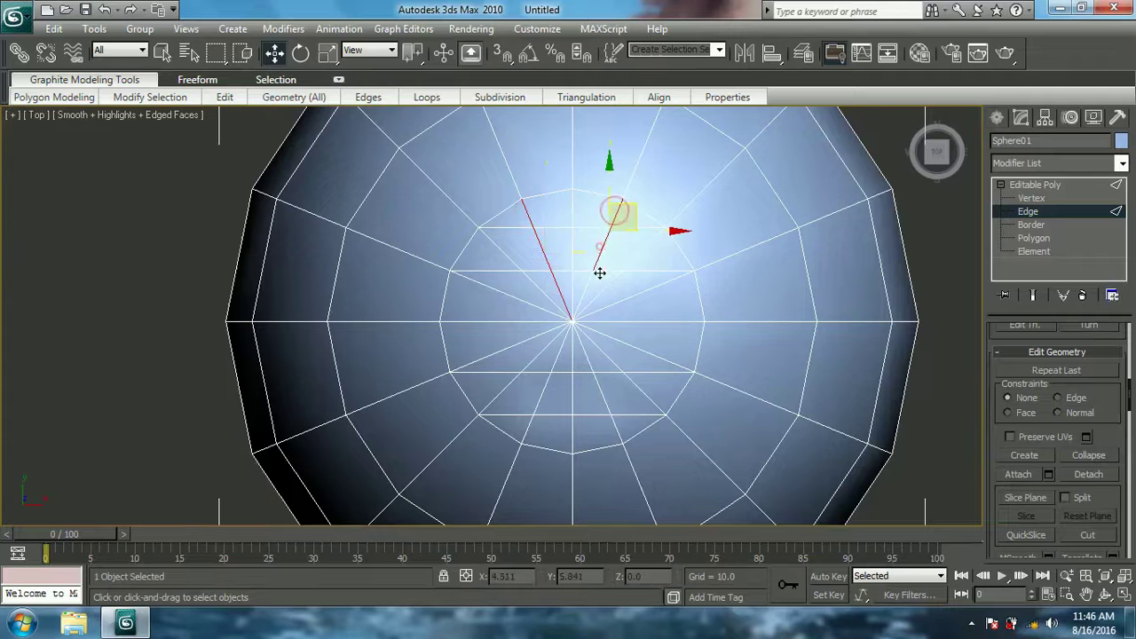
{"action": "left_click", "coordinate": [586, 288], "text": "ctrl"}
{"action": "left_click", "coordinate": [638, 256], "text": "ctrl"}
{"action": "left_click", "coordinate": [507, 257], "text": "ctrl"}
{"action": "left_click", "coordinate": [539, 286], "text": "ctrl"}
{"action": "left_click", "coordinate": [523, 300], "text": "ctrl"}
{"action": "left_click", "coordinate": [609, 306], "text": "ctrl"}
{"action": "left_click", "coordinate": [608, 335], "text": "ctrl"}
{"action": "left_click", "coordinate": [609, 358], "text": "ctrl"}
{"action": "left_click", "coordinate": [589, 362], "text": "ctrl"}
{"action": "left_click", "coordinate": [548, 359], "text": "ctrl"}
{"action": "left_click", "coordinate": [533, 337], "text": "ctrl"}
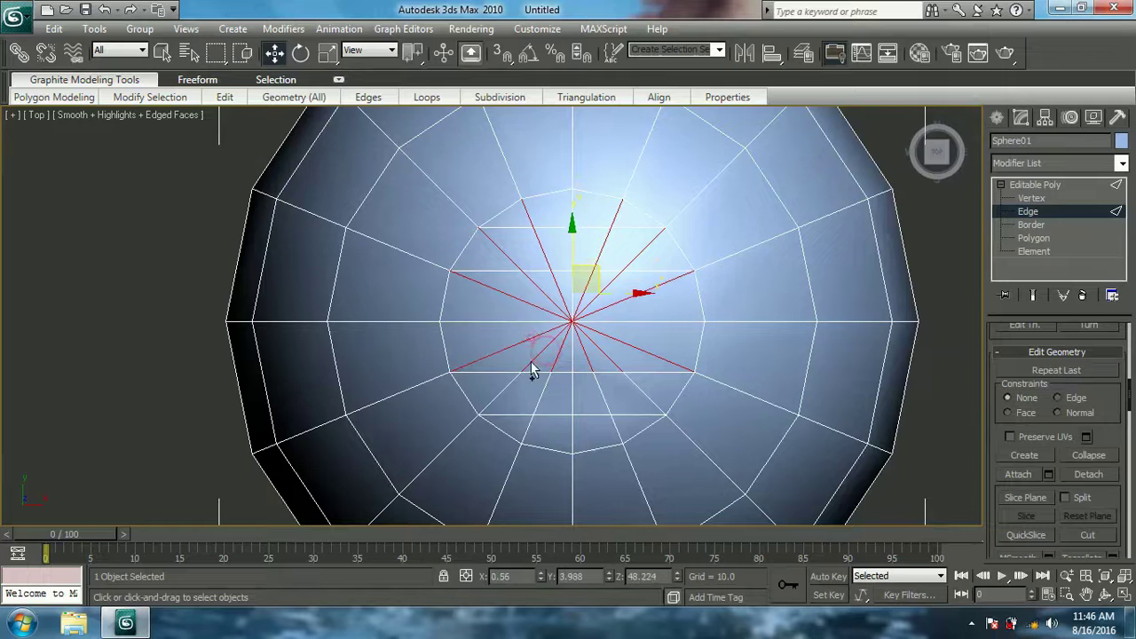
{"action": "left_click", "coordinate": [512, 380], "text": "ctrl"}
{"action": "left_click", "coordinate": [548, 393], "text": "ctrl"}
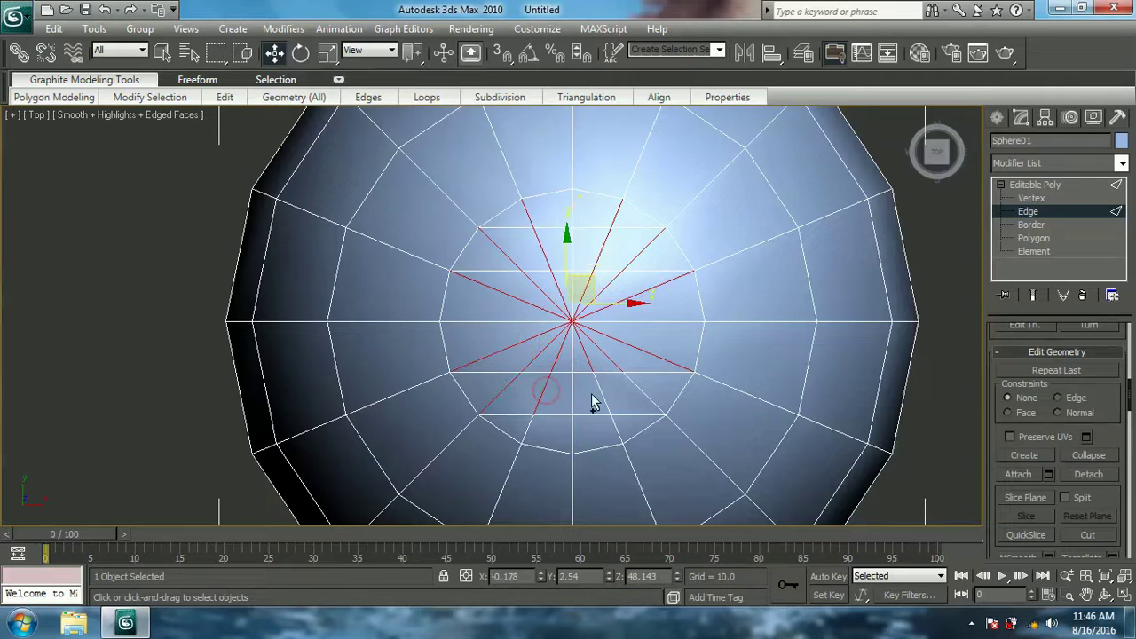
{"action": "left_click", "coordinate": [626, 406], "text": "ctrl"}
{"action": "left_click", "coordinate": [615, 425], "text": "ctrl"}
{"action": "left_click", "coordinate": [529, 426], "text": "ctrl"}
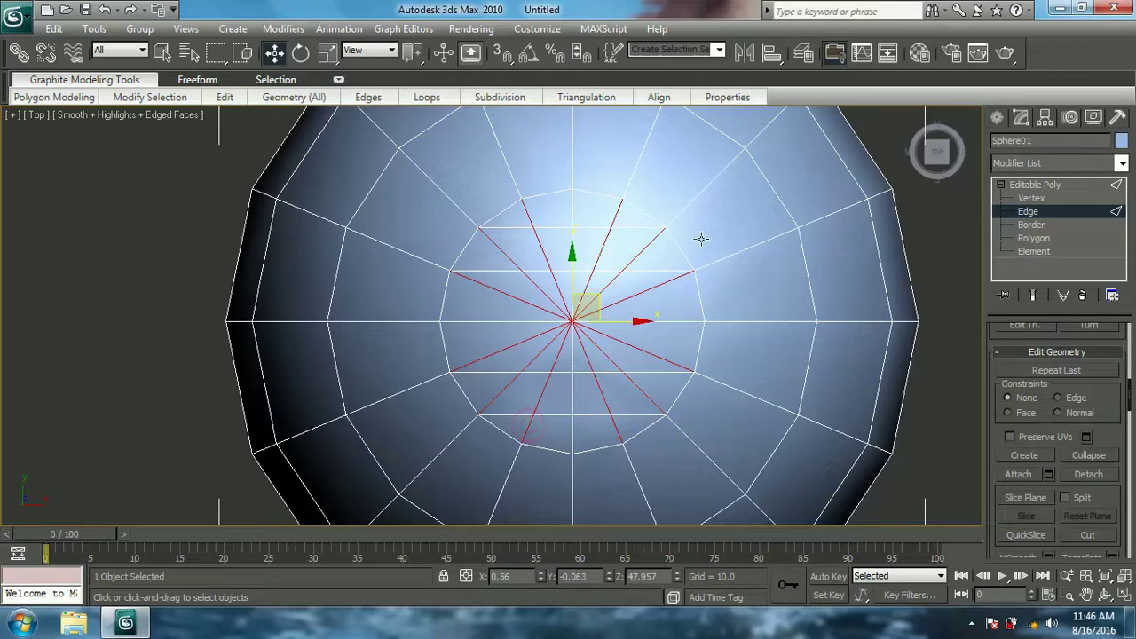
{"action": "middle_click_drag", "start_coordinate": [834, 268], "coordinate": [831, 267]}
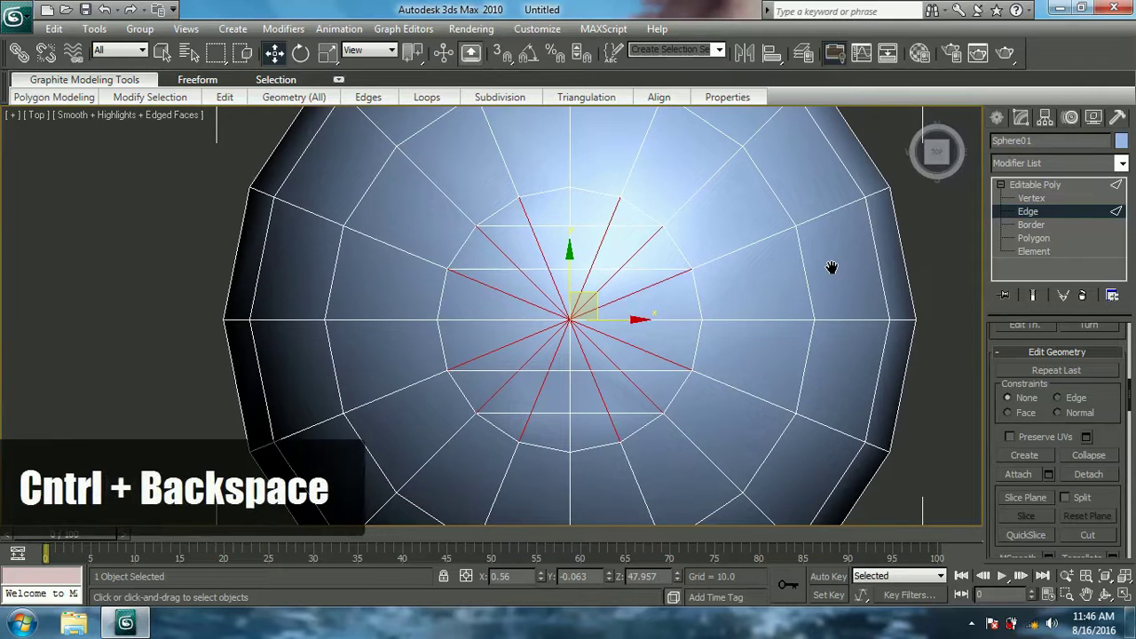
{"action": "key", "text": "ctrl+BackSpace"}
{"action": "left_click", "coordinate": [1034, 184]}
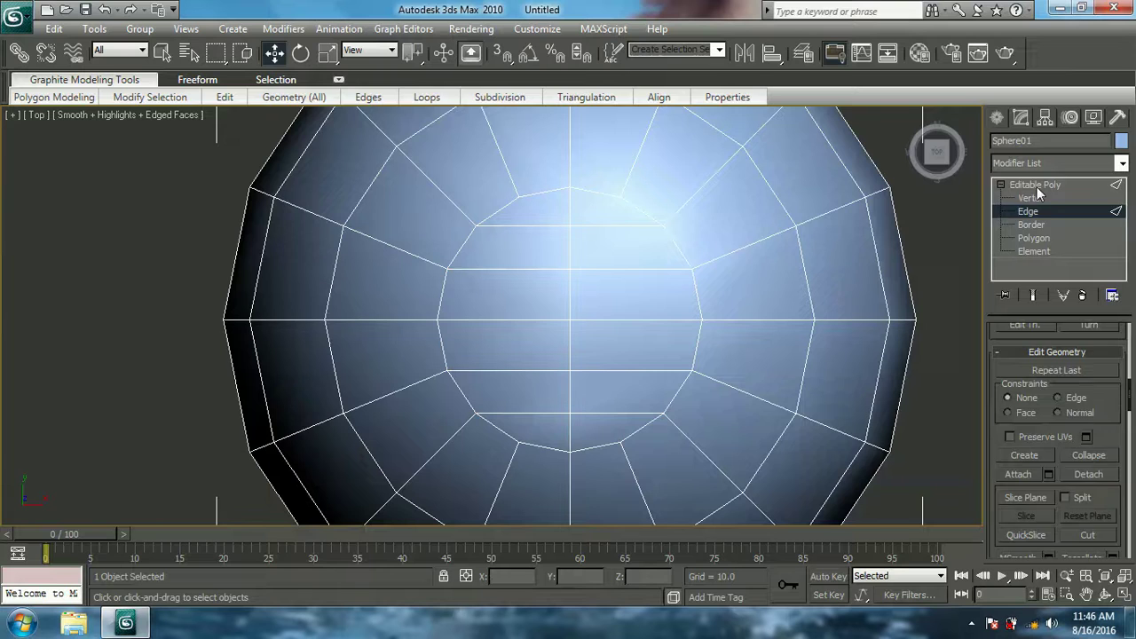
Examine the sphere's reworked cap and its underside in perspective view.
{"action": "left_click", "coordinate": [961, 264]}
{"action": "key", "text": "z"}
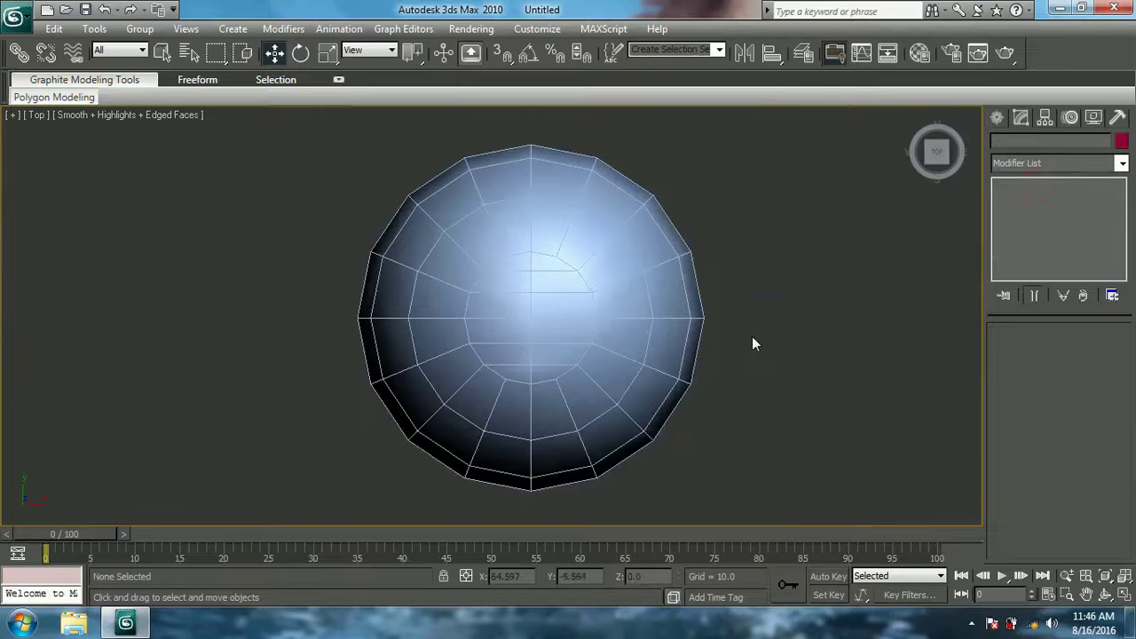
{"action": "key", "text": "p"}
{"action": "scroll", "coordinate": [750, 345], "scroll_direction": "up", "scroll_amount": 5}
{"action": "left_click", "coordinate": [557, 354]}
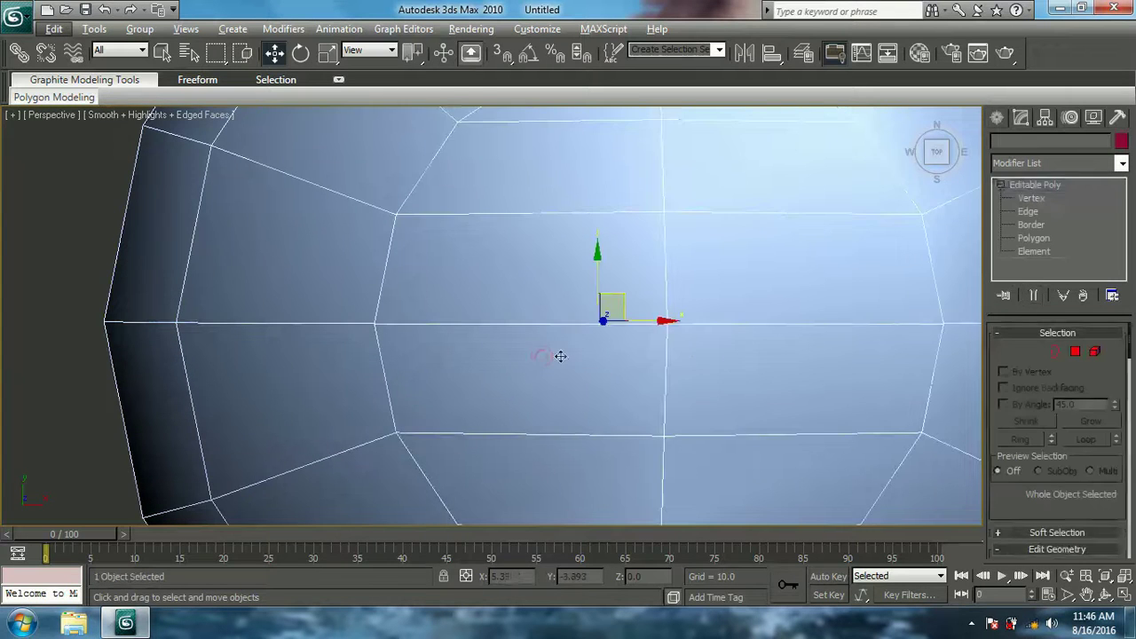
{"action": "scroll", "coordinate": [517, 369], "scroll_direction": "down", "scroll_amount": 5}
{"action": "middle_click_drag", "start_coordinate": [443, 380], "coordinate": [512, 484], "text": "alt"}
{"action": "middle_click_drag", "start_coordinate": [753, 322], "coordinate": [760, 365], "text": "alt"}
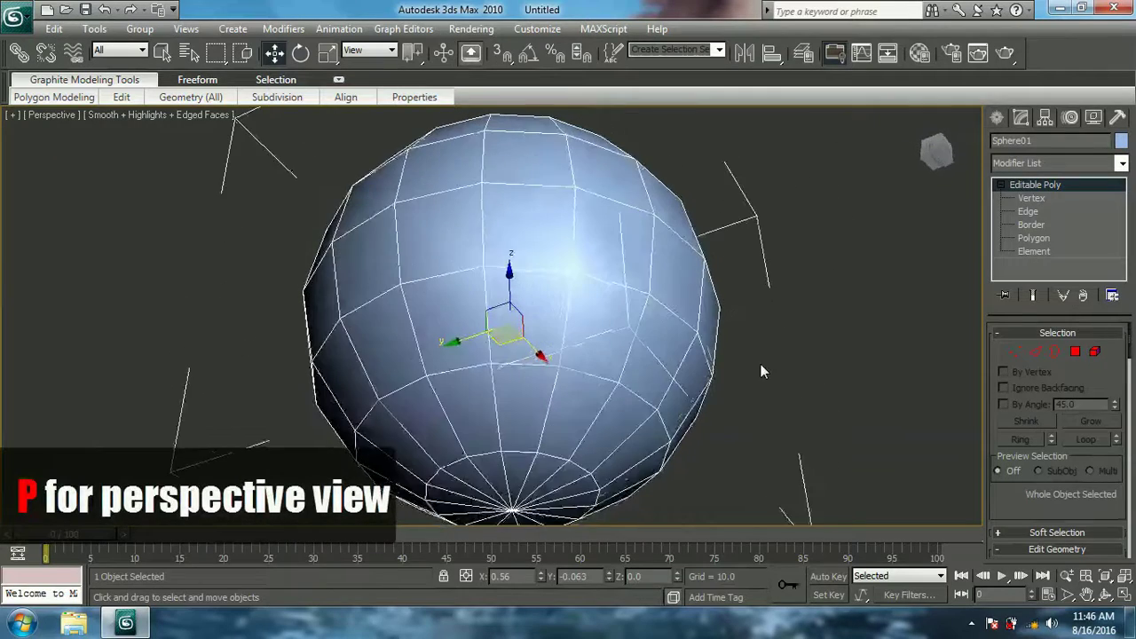
{"action": "middle_click_drag", "start_coordinate": [700, 272], "coordinate": [705, 253], "text": "alt"}
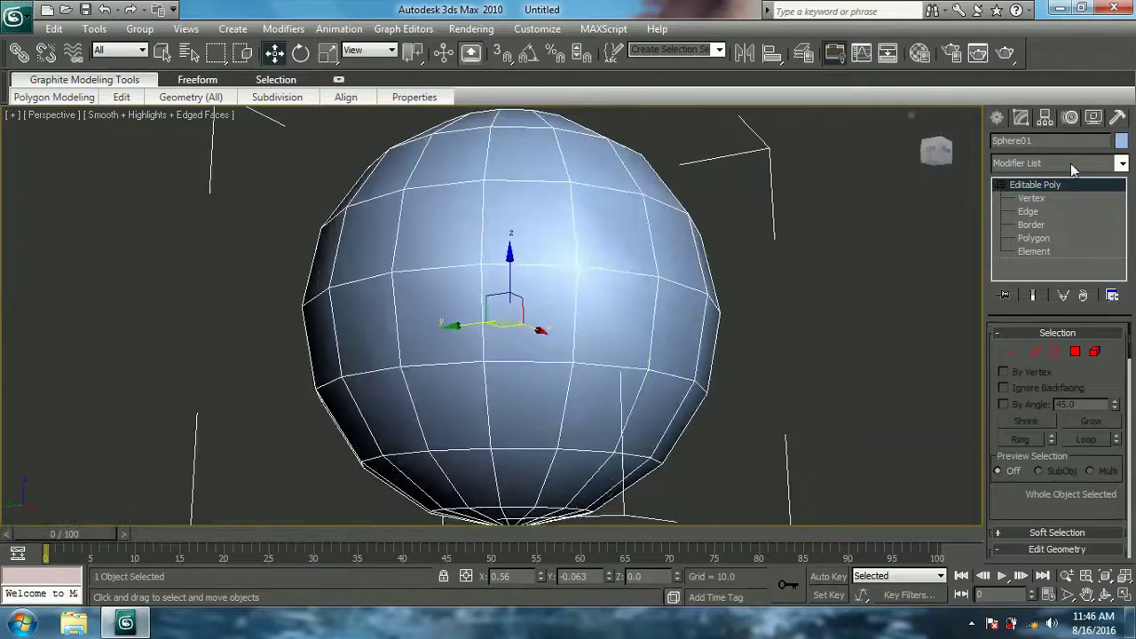
Delete all polygons in the lower half of the sphere, selecting them in front view at polygon level.
{"action": "left_click", "coordinate": [1063, 241]}
{"action": "key", "text": "f"}
{"action": "middle_click_drag", "start_coordinate": [426, 350], "coordinate": [447, 314]}
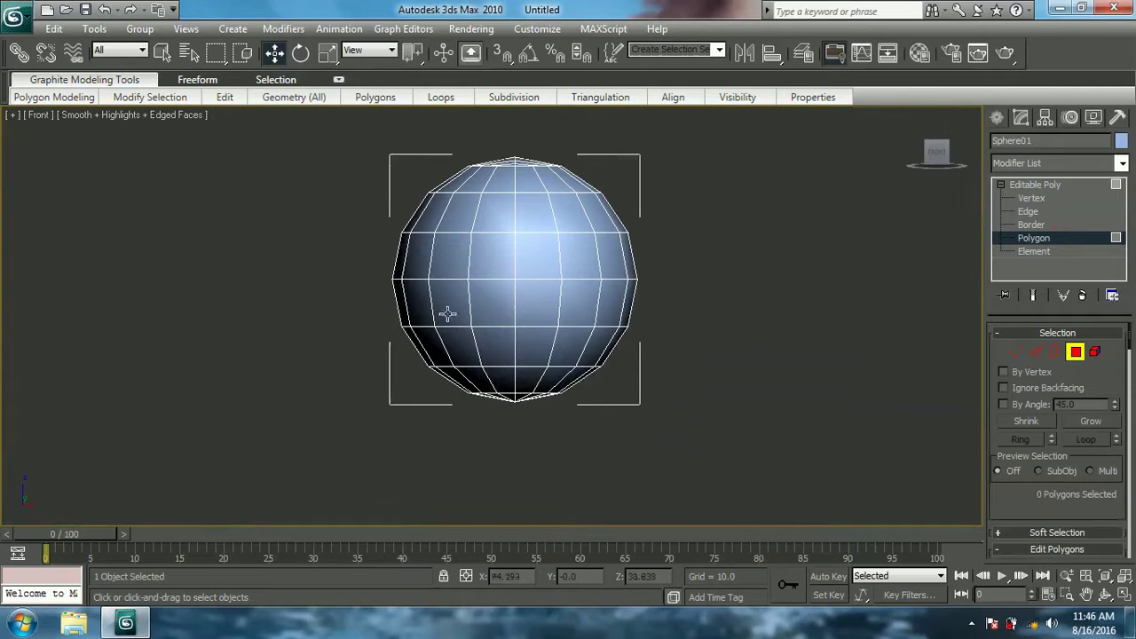
{"action": "left_click_drag", "start_coordinate": [770, 528], "coordinate": [839, 567]}
{"action": "key", "text": "Delete"}
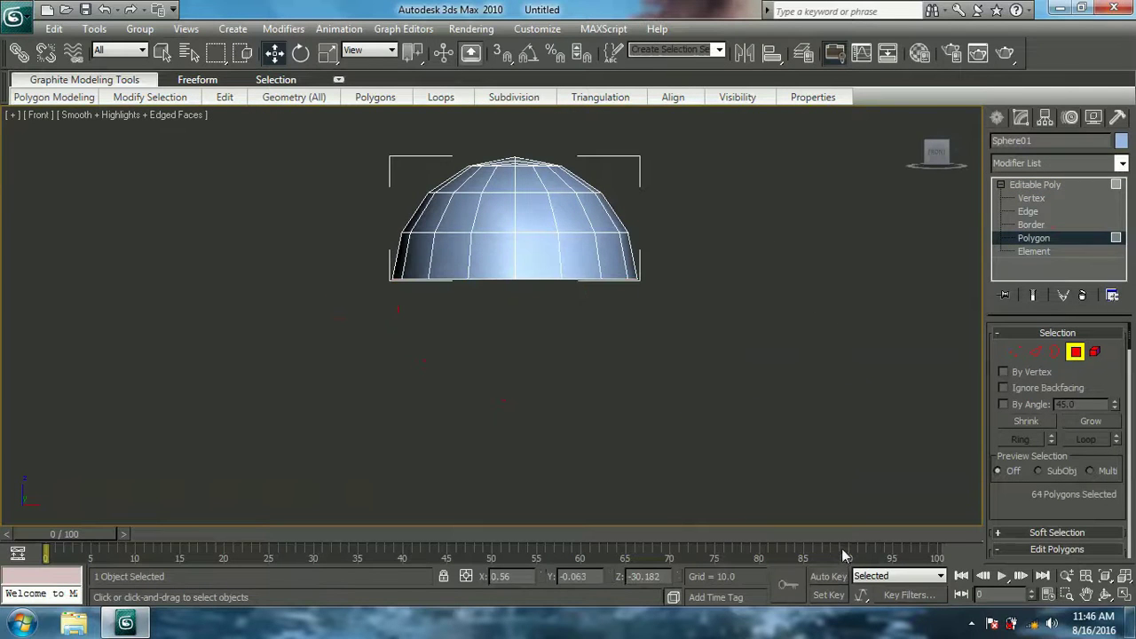
{"action": "left_click", "coordinate": [1047, 184]}
Apply a Symmetry modifier to the half sphere with Z as the mirror axis to rebuild the lower half.
{"action": "left_click", "coordinate": [1122, 163]}
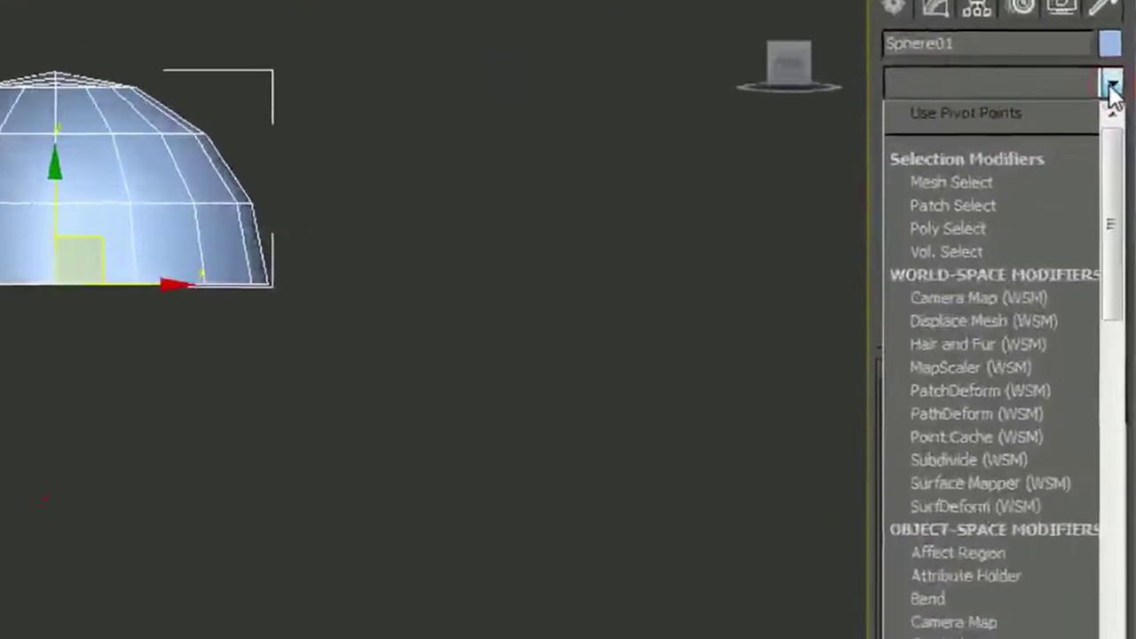
{"action": "key", "text": "s"}
{"action": "key", "text": "s"}
{"action": "key", "text": "s"}
{"action": "key", "text": "s"}
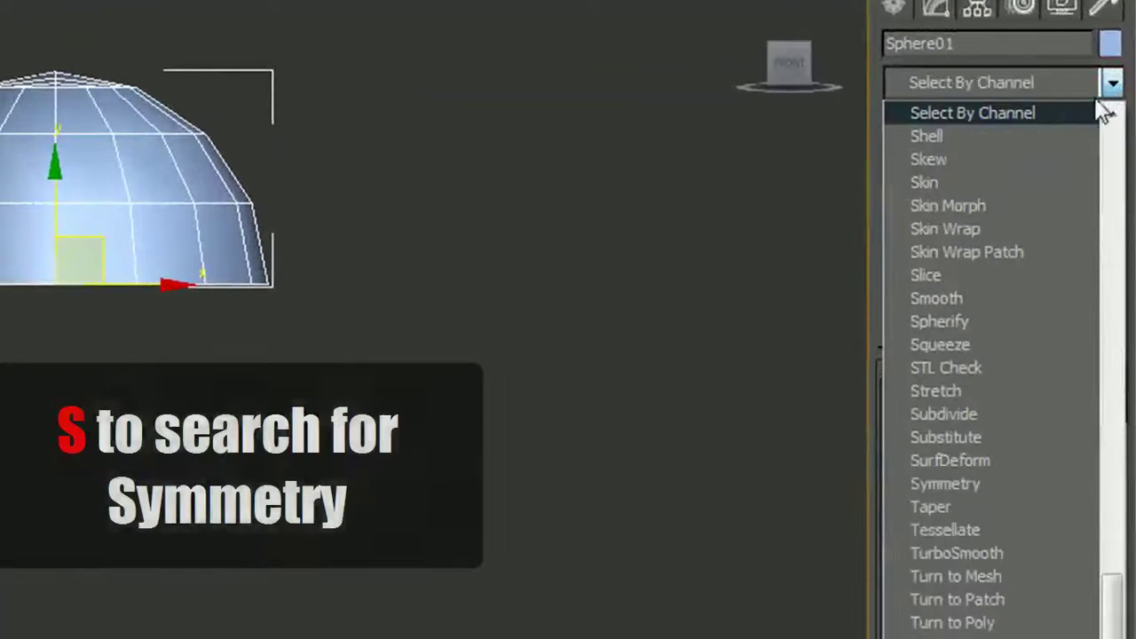
{"action": "left_click", "coordinate": [1019, 481]}
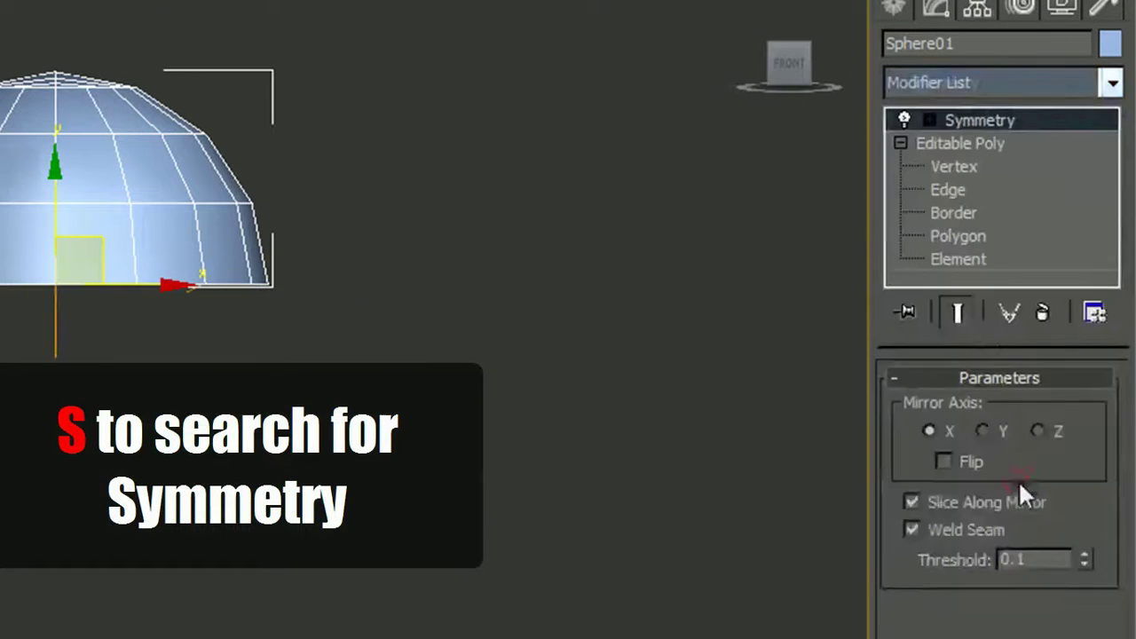
{"action": "left_click", "coordinate": [1038, 430]}
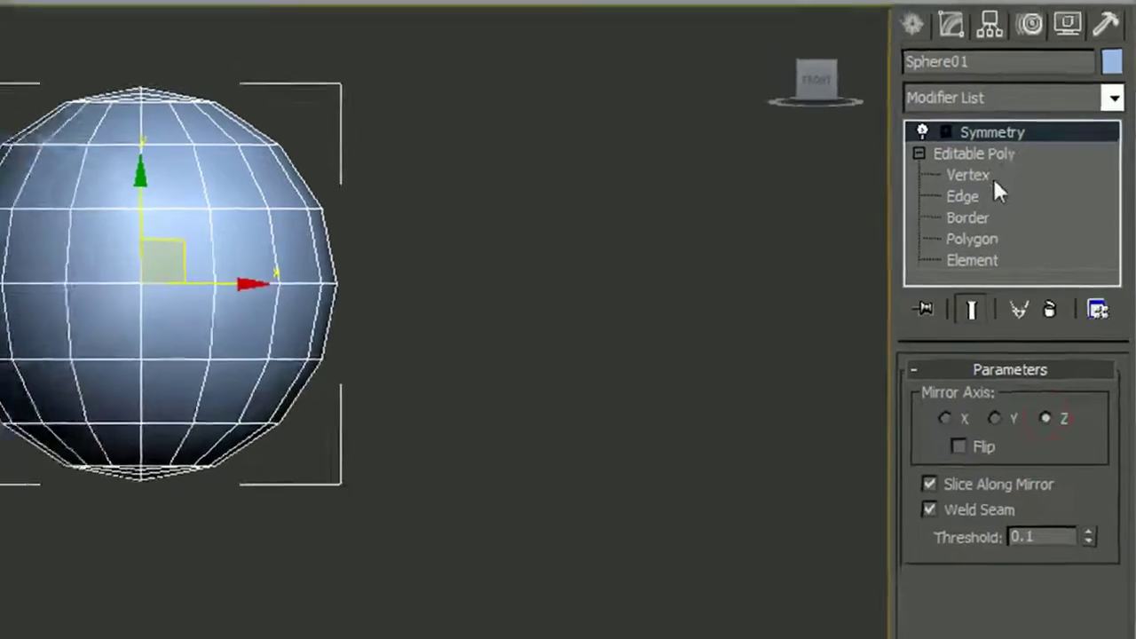
Scale the vertices where the cap's horizontal edges cross the vertical center line closer to the pole, working in top view.
{"action": "left_click", "coordinate": [947, 189]}
{"action": "middle_click_drag", "start_coordinate": [679, 244], "coordinate": [680, 299]}
{"action": "key", "text": "t"}
{"action": "middle_click_drag", "start_coordinate": [632, 268], "coordinate": [679, 311]}
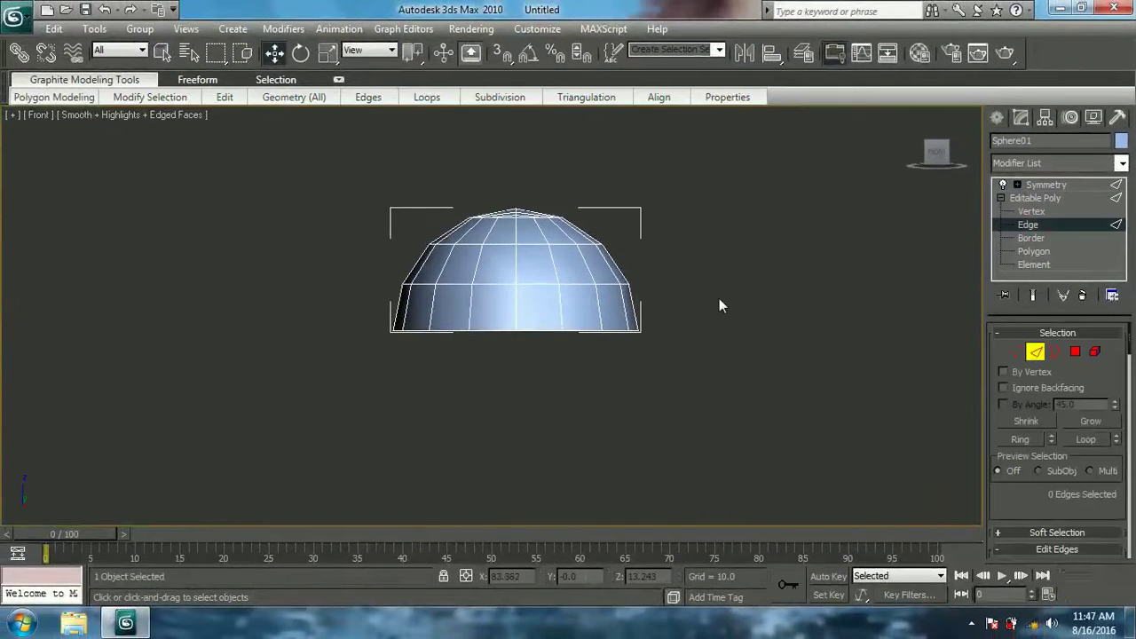
{"action": "scroll", "coordinate": [695, 244], "scroll_direction": "up", "scroll_amount": 4}
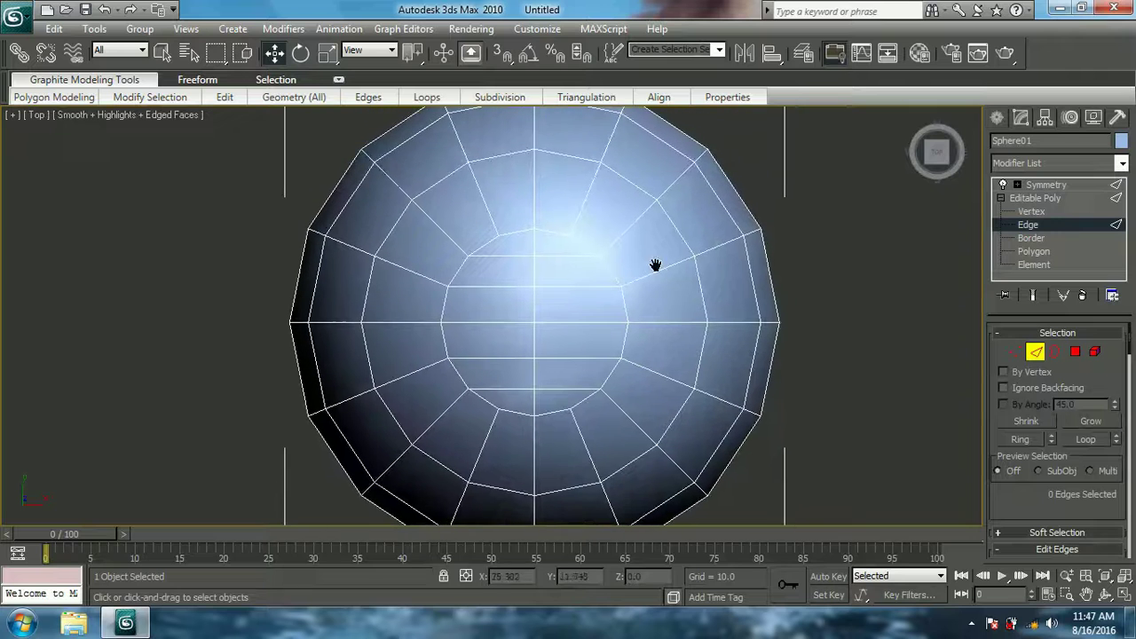
{"action": "middle_click_drag", "start_coordinate": [593, 192], "coordinate": [592, 206]}
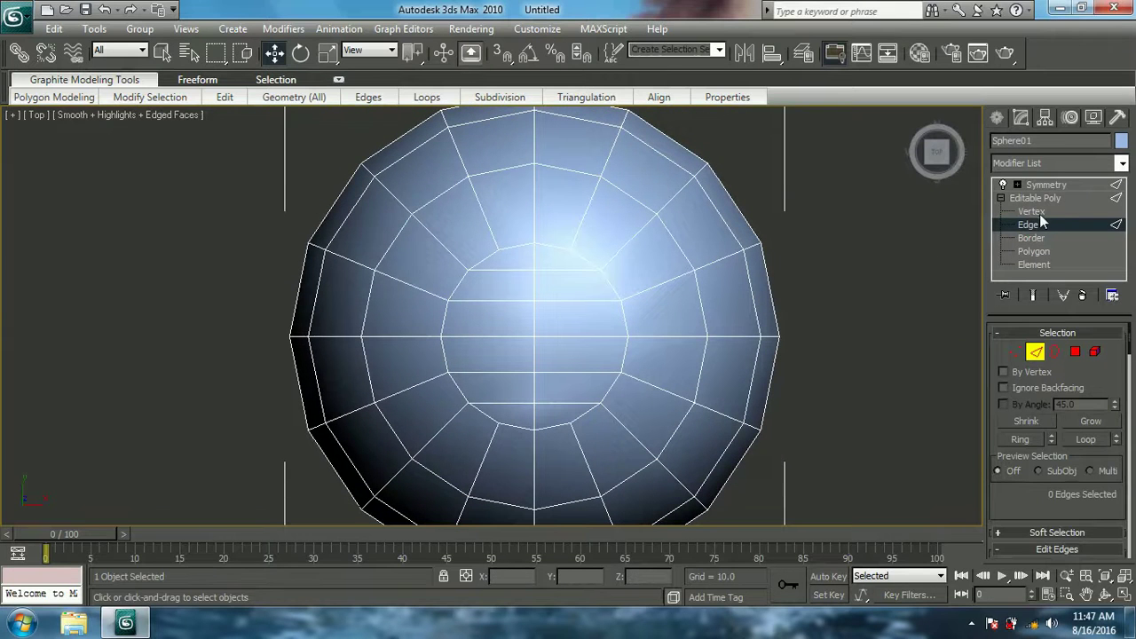
{"action": "left_click", "coordinate": [1038, 213]}
{"action": "left_click", "coordinate": [534, 269]}
{"action": "left_click", "coordinate": [533, 401], "text": "ctrl"}
{"action": "left_click", "coordinate": [328, 53]}
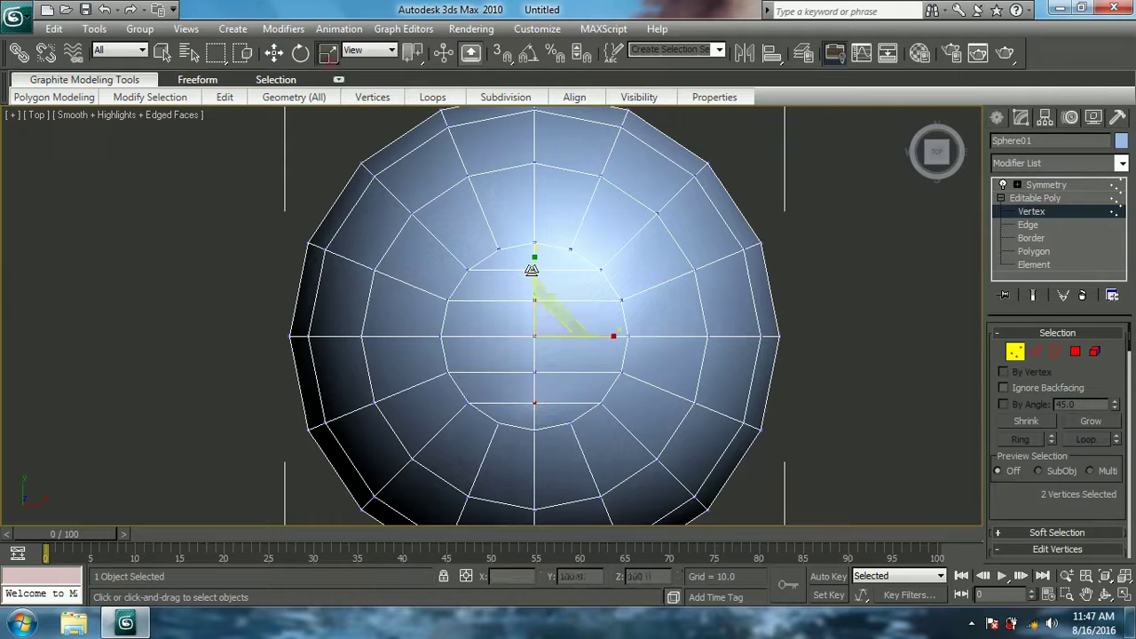
{"action": "left_click_drag", "start_coordinate": [537, 268], "coordinate": [535, 302]}
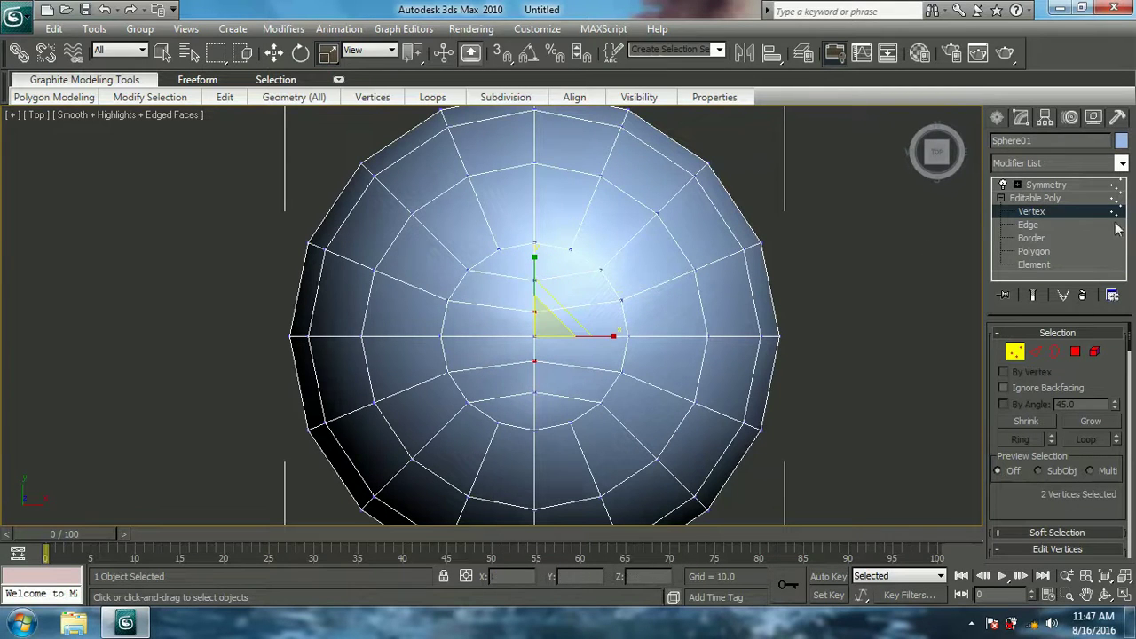
Chamfer the complete vertical center edge loop of the sphere with an amount of 2.0.
{"action": "left_click", "coordinate": [1043, 228]}
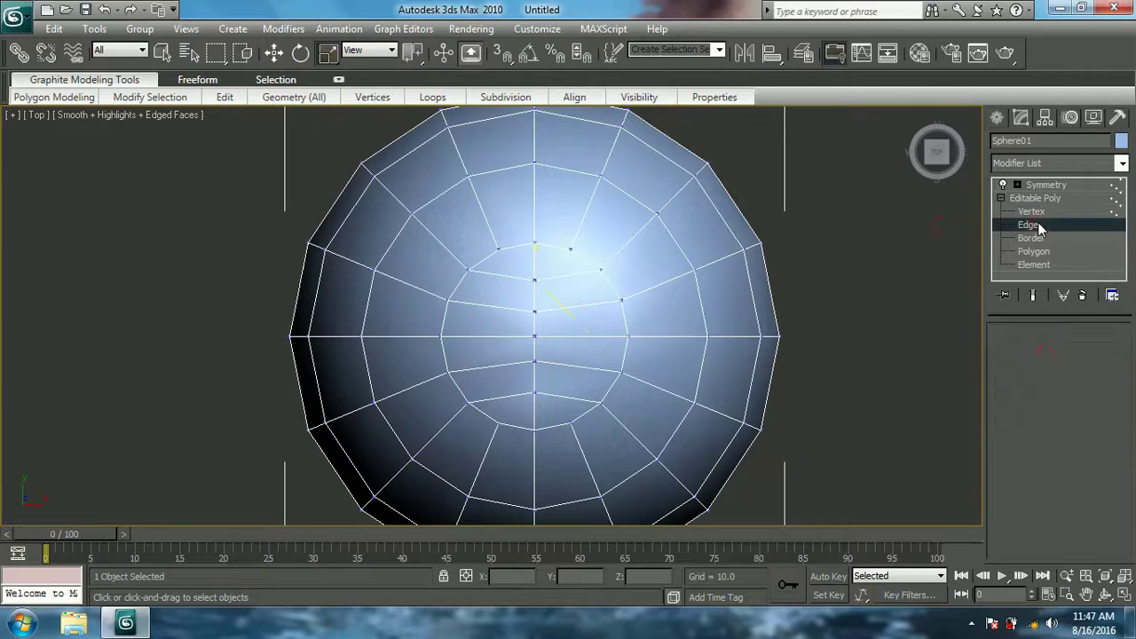
{"action": "left_click", "coordinate": [535, 204]}
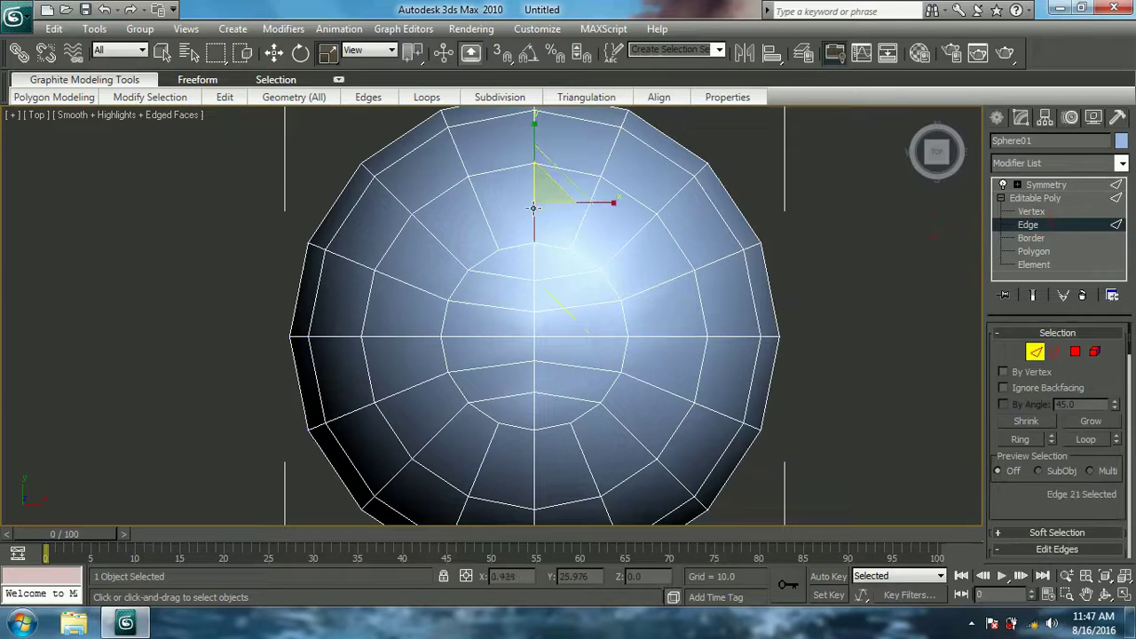
{"action": "left_click", "coordinate": [1072, 438]}
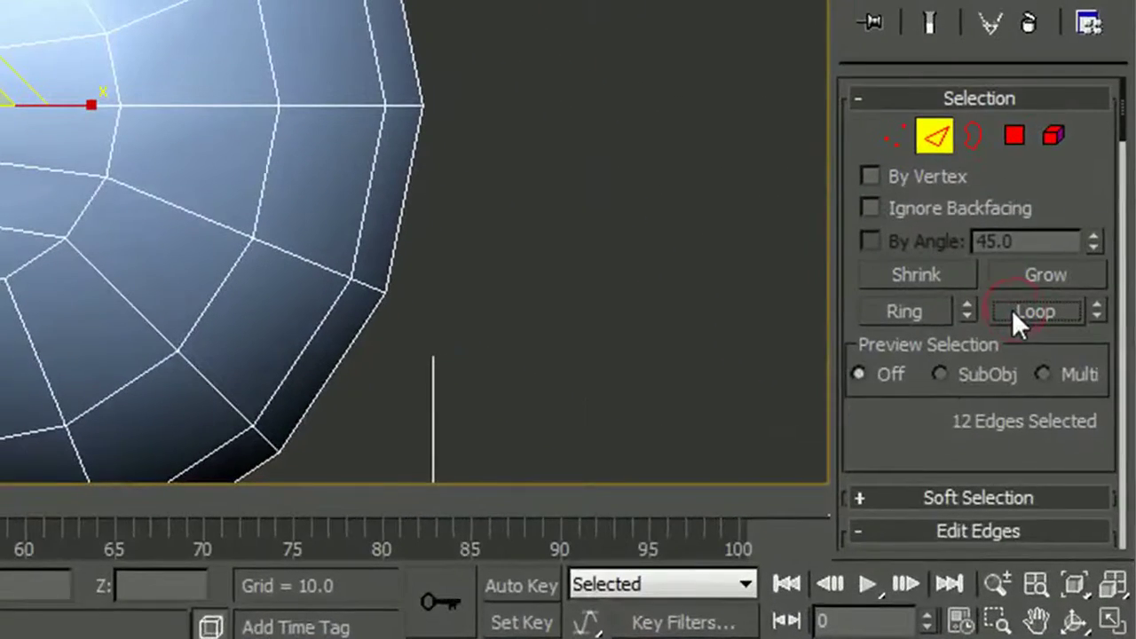
{"action": "left_click_drag", "start_coordinate": [958, 381], "coordinate": [976, 81]}
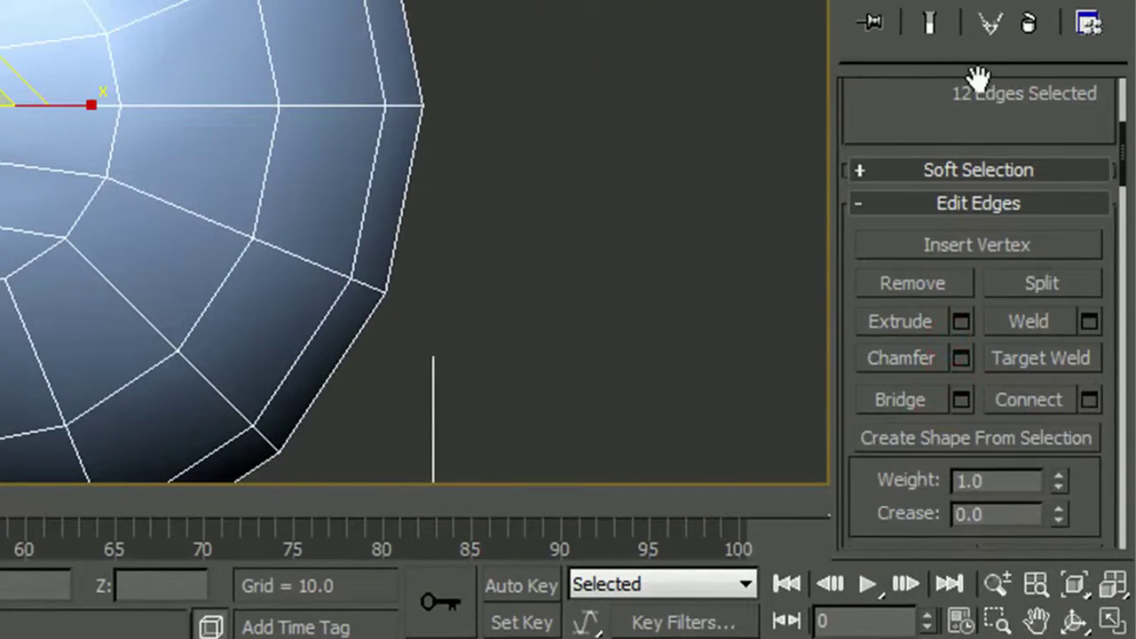
{"action": "left_click", "coordinate": [959, 359]}
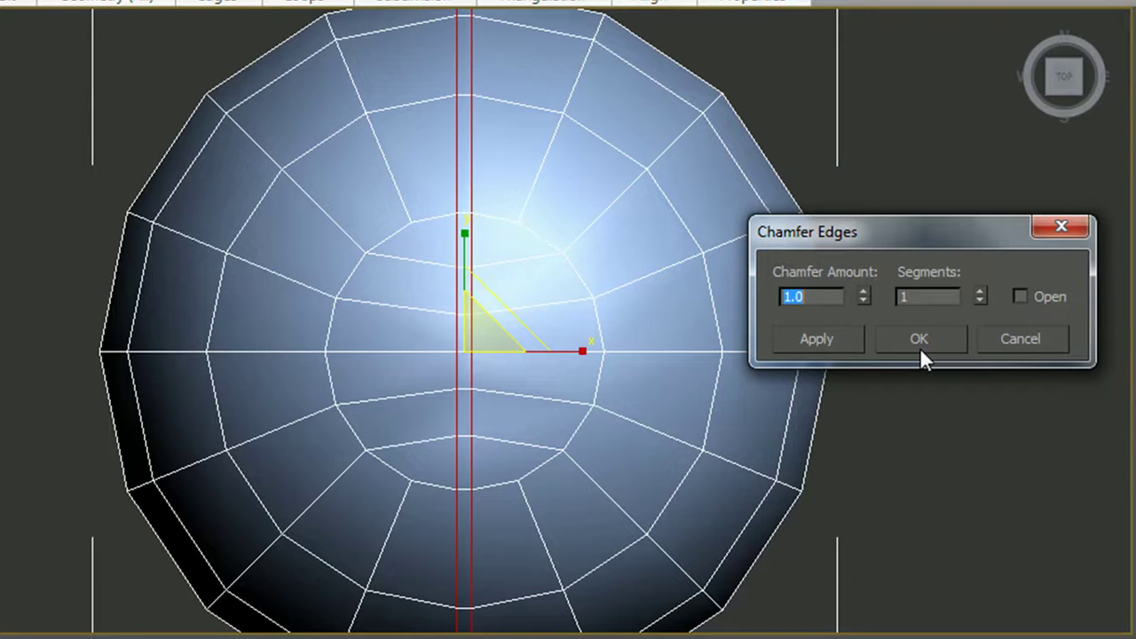
{"action": "type", "text": "2"}
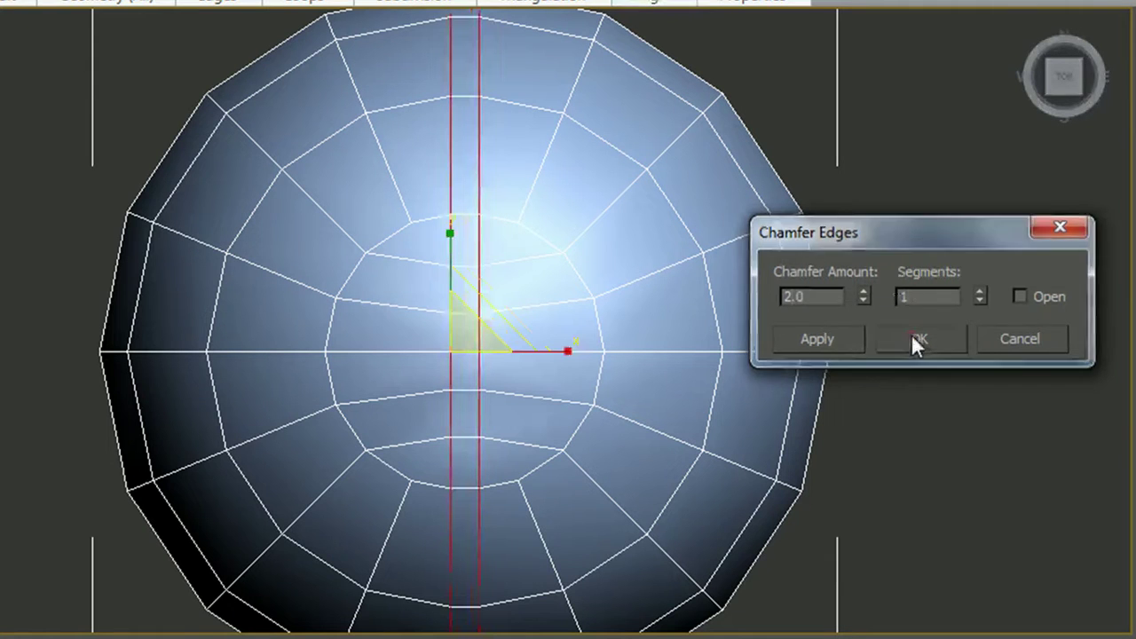
{"action": "left_click", "coordinate": [911, 337]}
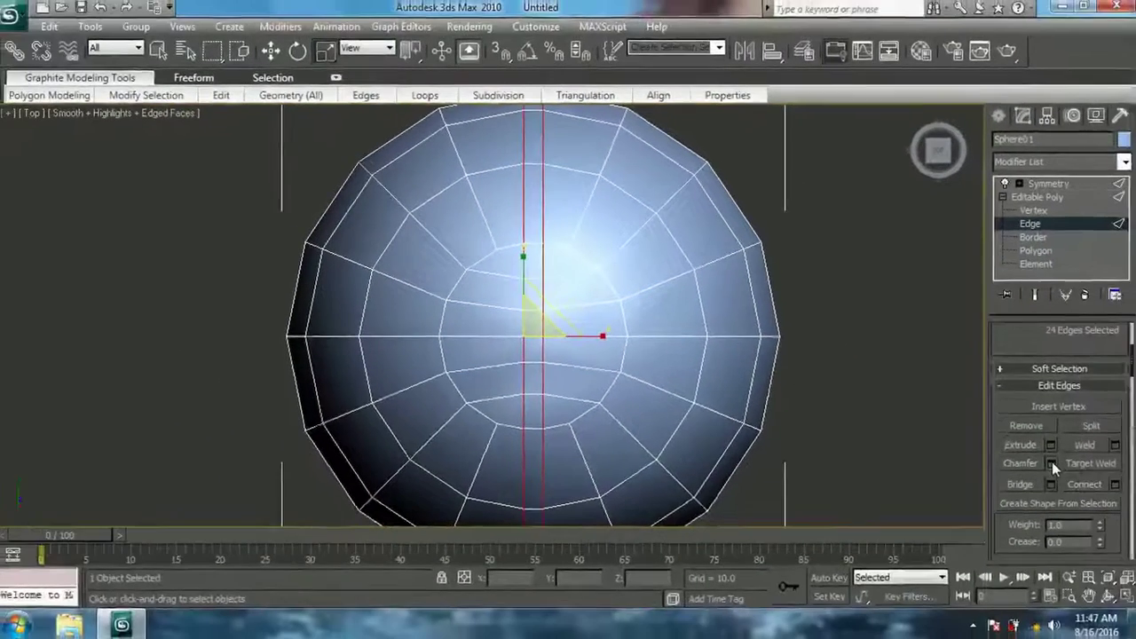
Chamfer the resulting pair of vertical edge loops again with an amount of 0.2.
{"action": "left_click", "coordinate": [1047, 462]}
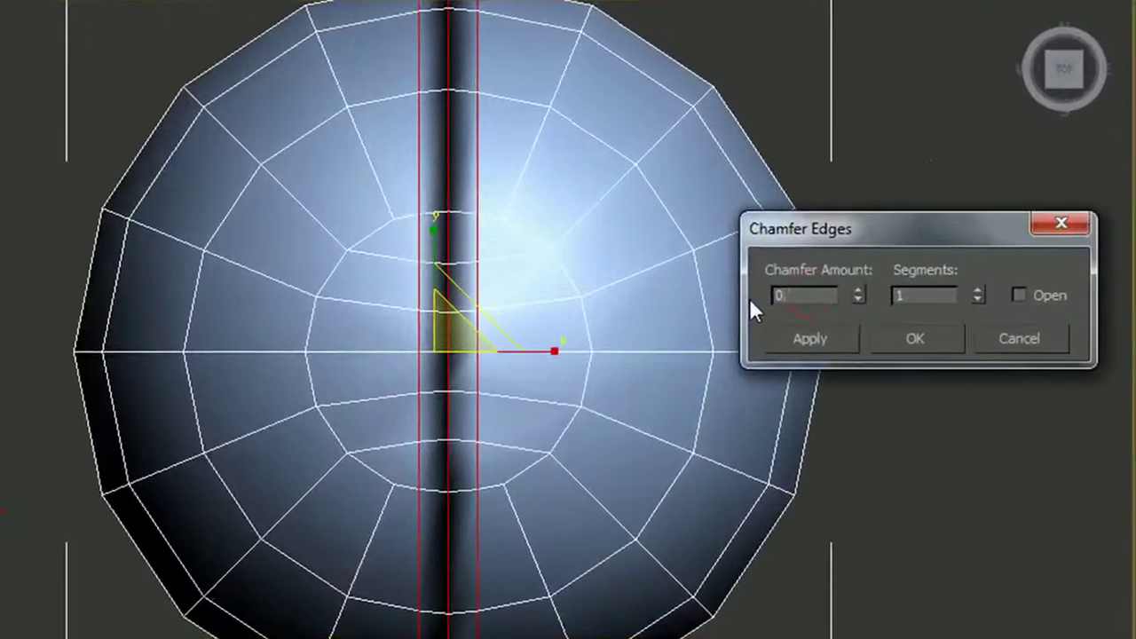
{"action": "type", "text": "0.2"}
{"action": "left_click", "coordinate": [900, 345]}
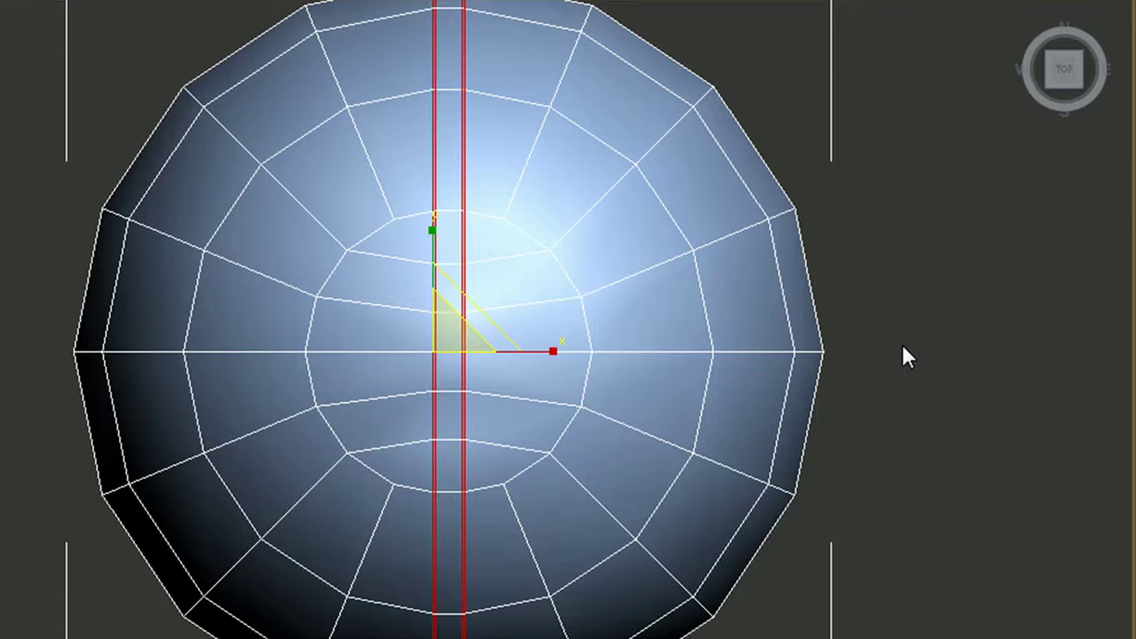
{"action": "left_click", "coordinate": [596, 204]}
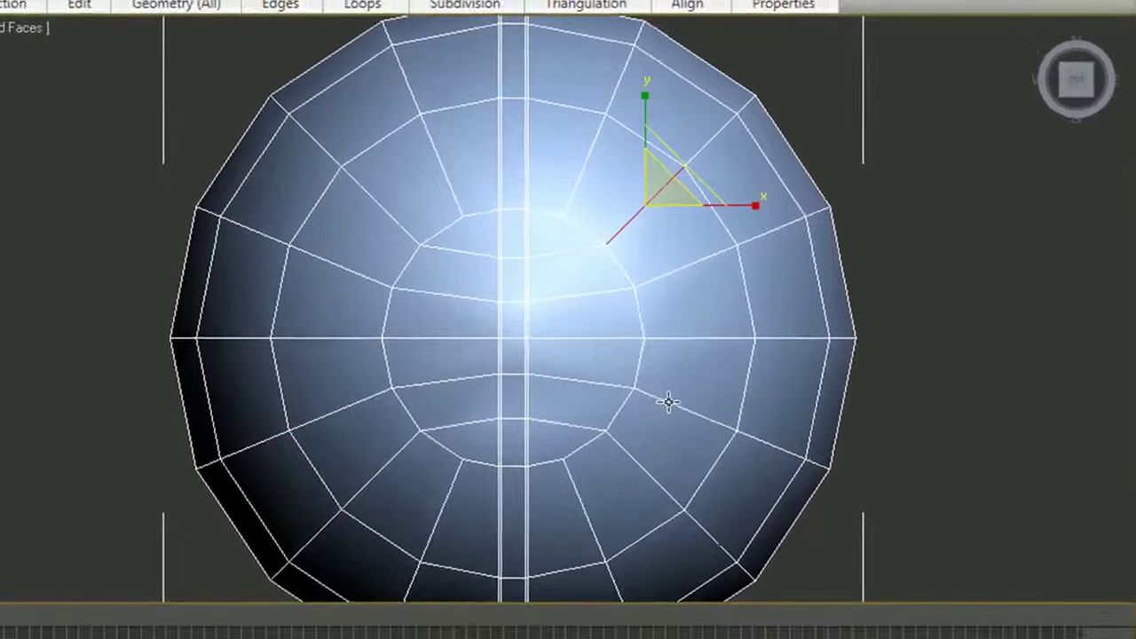
{"action": "left_click", "coordinate": [669, 401], "text": "ctrl"}
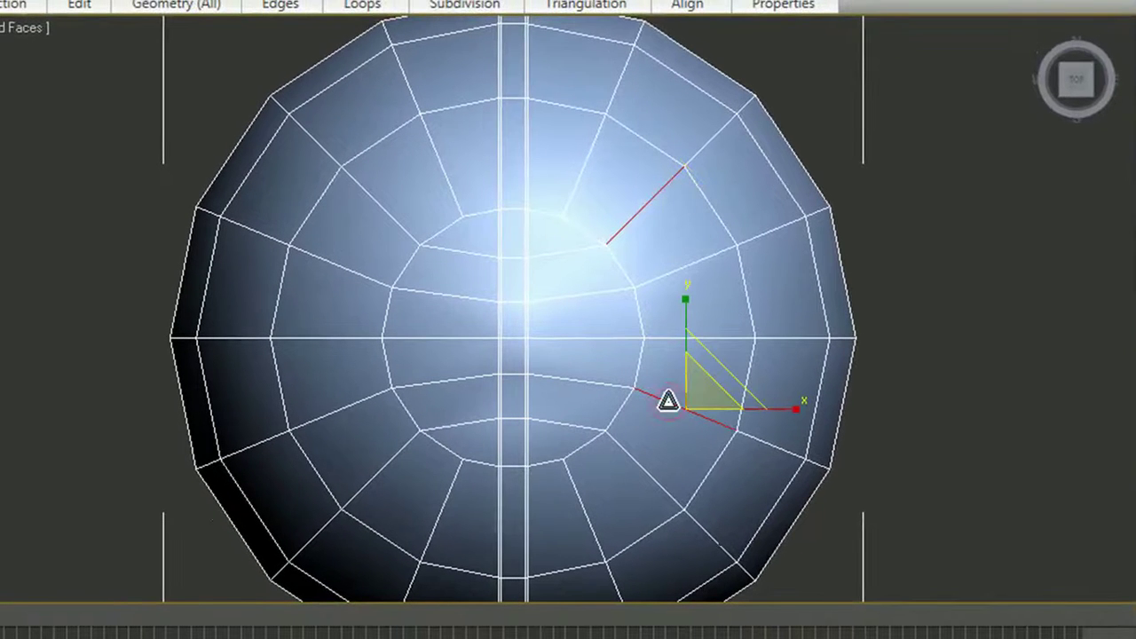
{"action": "left_click", "coordinate": [697, 336], "text": "ctrl"}
{"action": "left_click", "coordinate": [705, 411], "text": "ctrl"}
{"action": "left_click", "coordinate": [800, 292]}
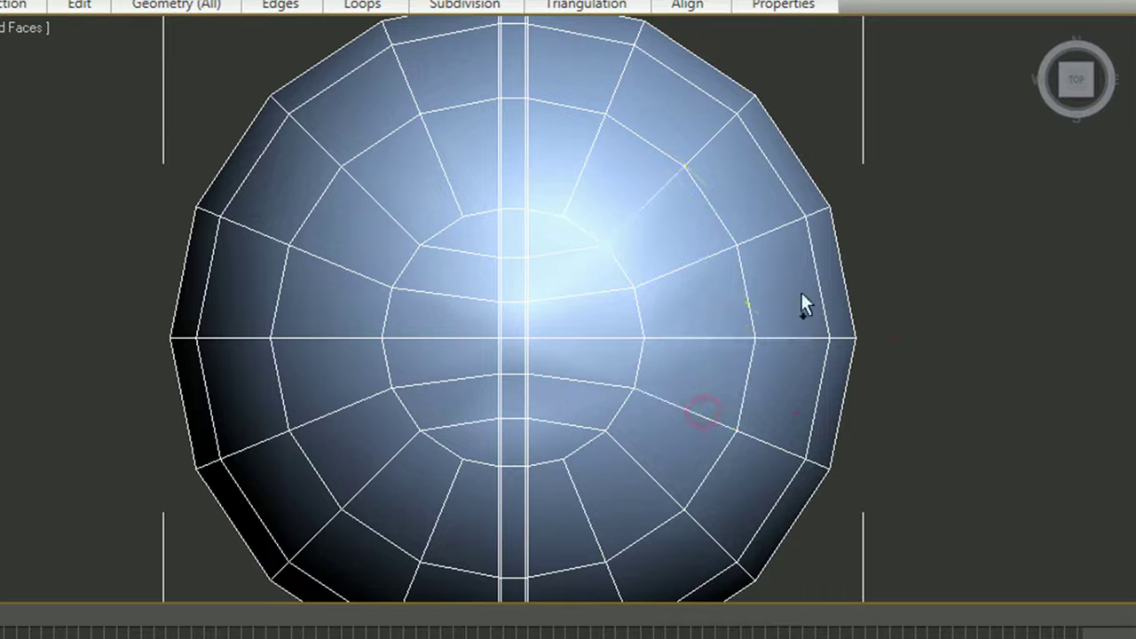
Chamfer the horizontal center edge loop and the two curved loops above and below it with an amount of 2.
{"action": "left_click", "coordinate": [635, 221]}
{"action": "left_click", "coordinate": [704, 338], "text": "ctrl"}
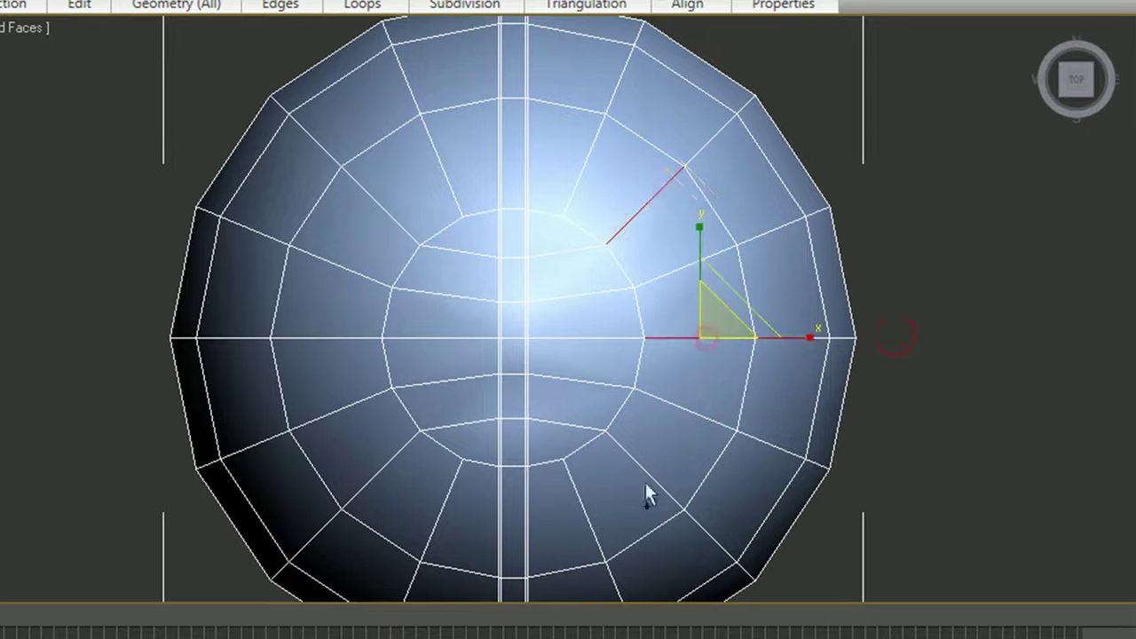
{"action": "left_click", "coordinate": [649, 470], "text": "ctrl"}
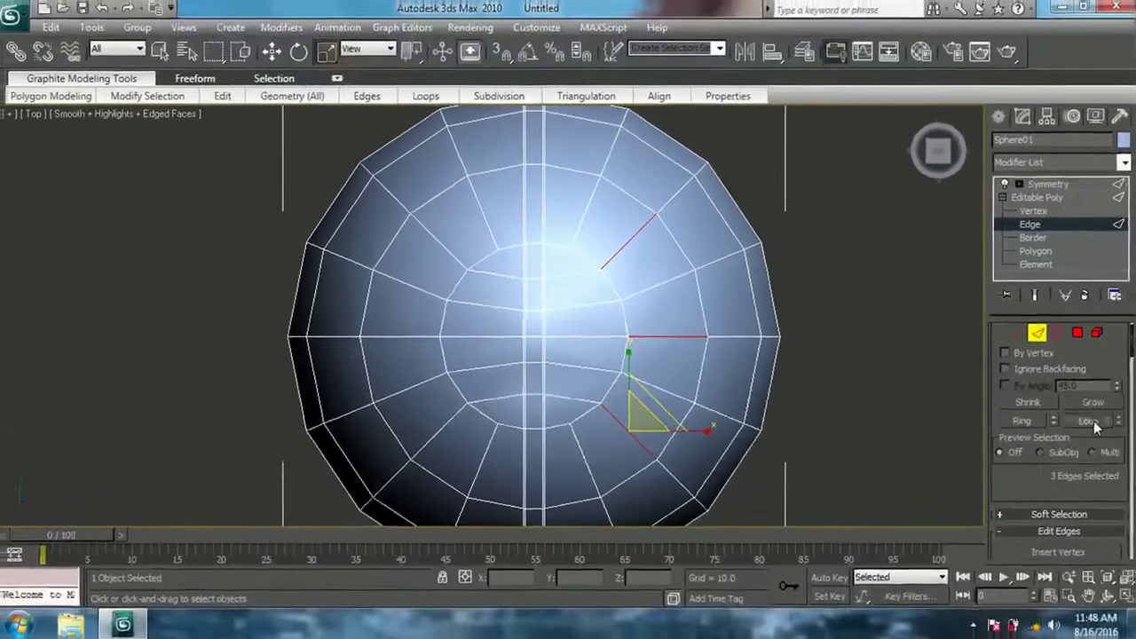
{"action": "left_click", "coordinate": [1090, 421]}
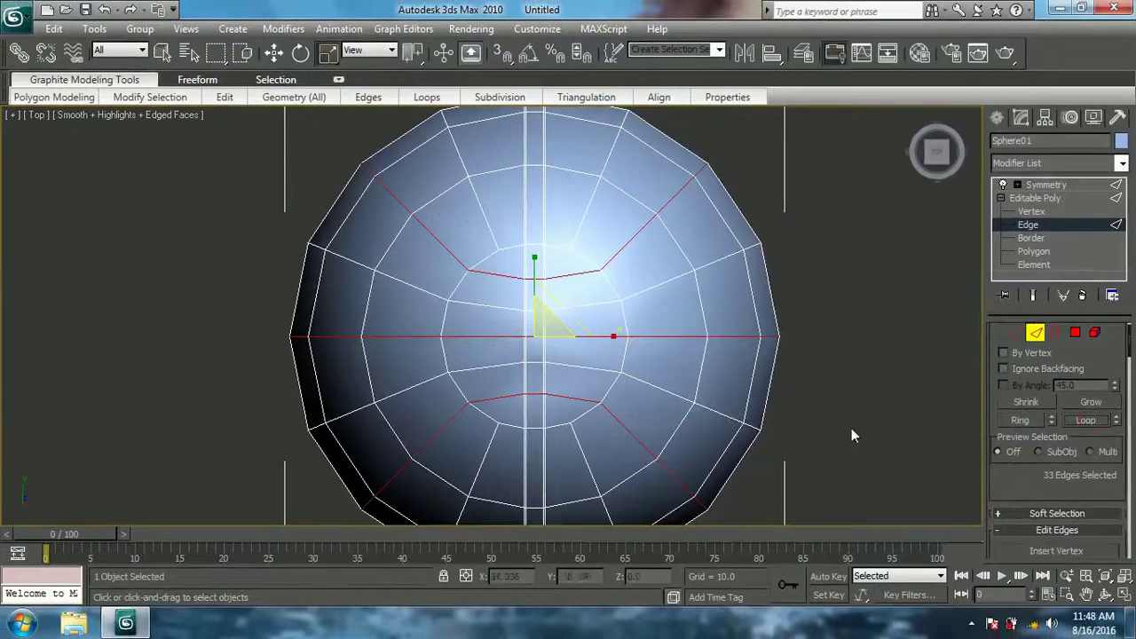
{"action": "scroll", "coordinate": [1056, 426], "scroll_direction": "down", "scroll_amount": 5}
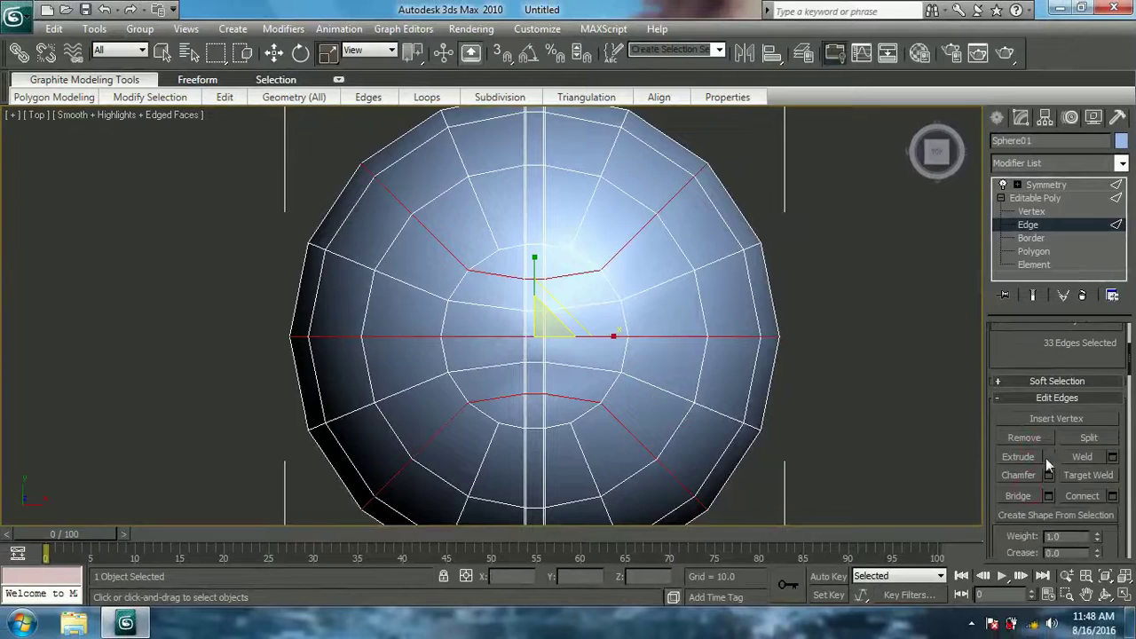
{"action": "left_click", "coordinate": [1048, 475]}
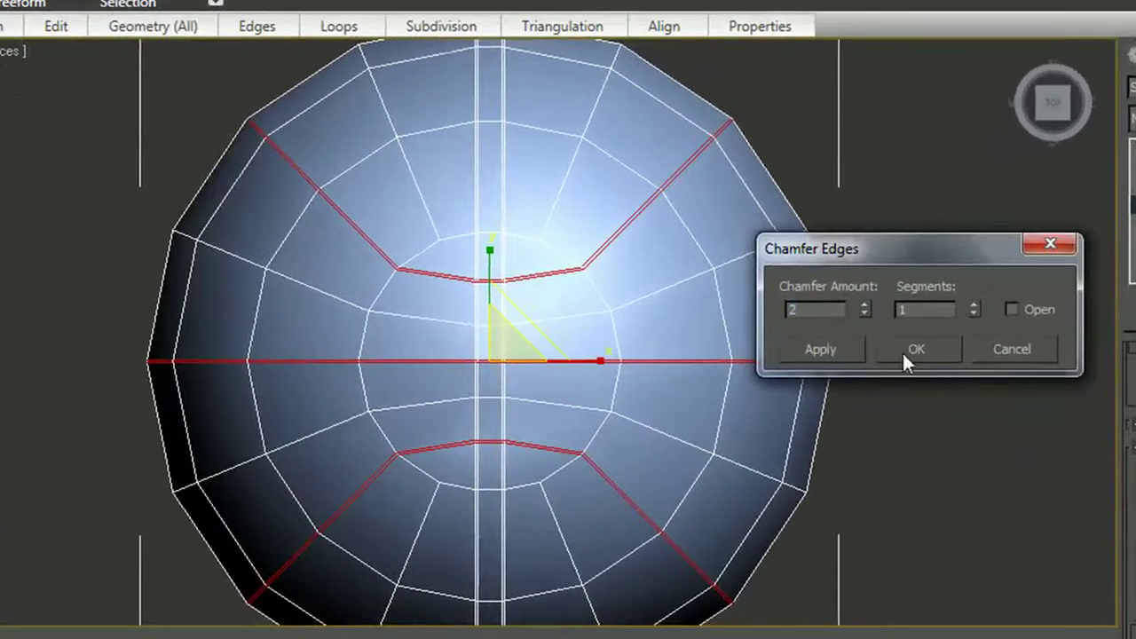
{"action": "left_click", "coordinate": [900, 344]}
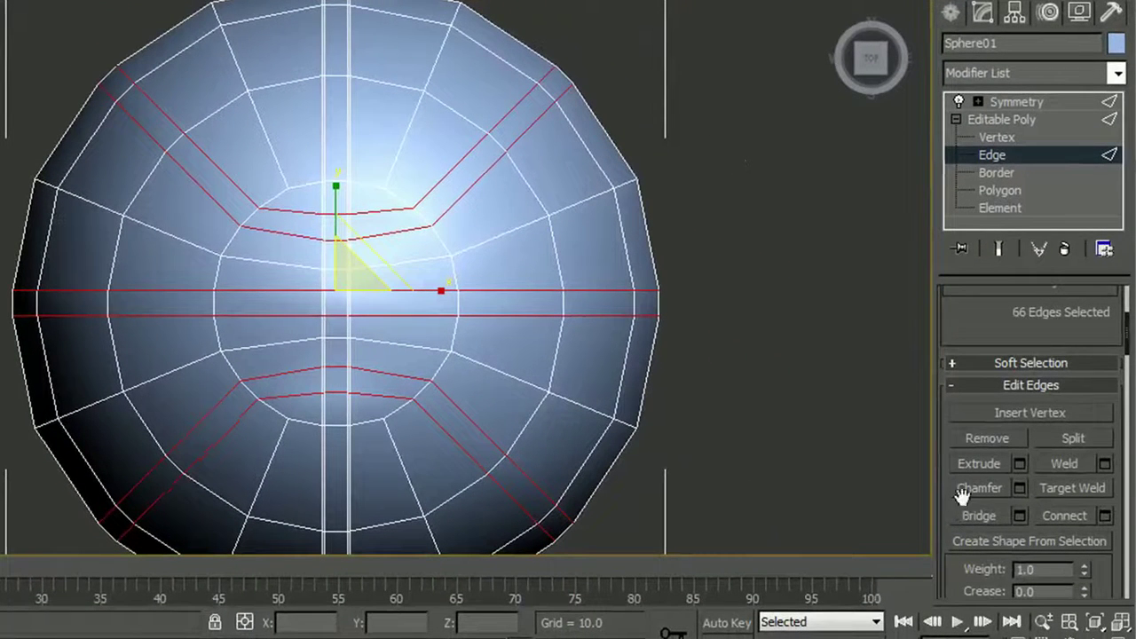
Chamfer the new horizontal and curved edge pairs again by a much smaller amount, then leave edge level and deselect the sphere.
{"action": "left_click", "coordinate": [1019, 488]}
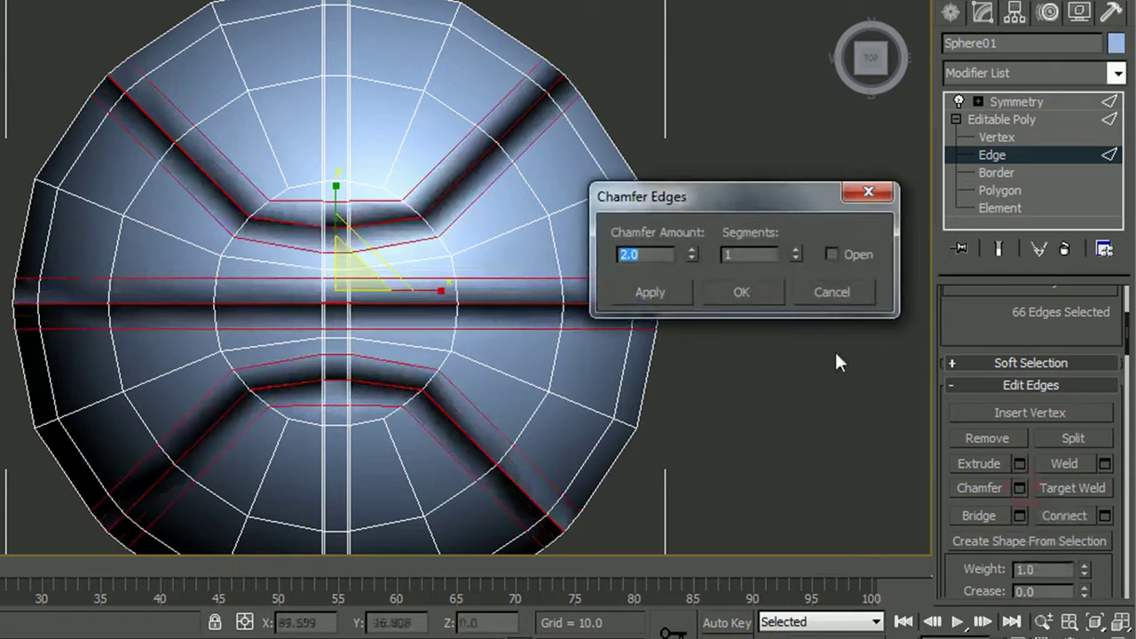
{"action": "type", "text": "2"}
{"action": "left_click", "coordinate": [743, 297]}
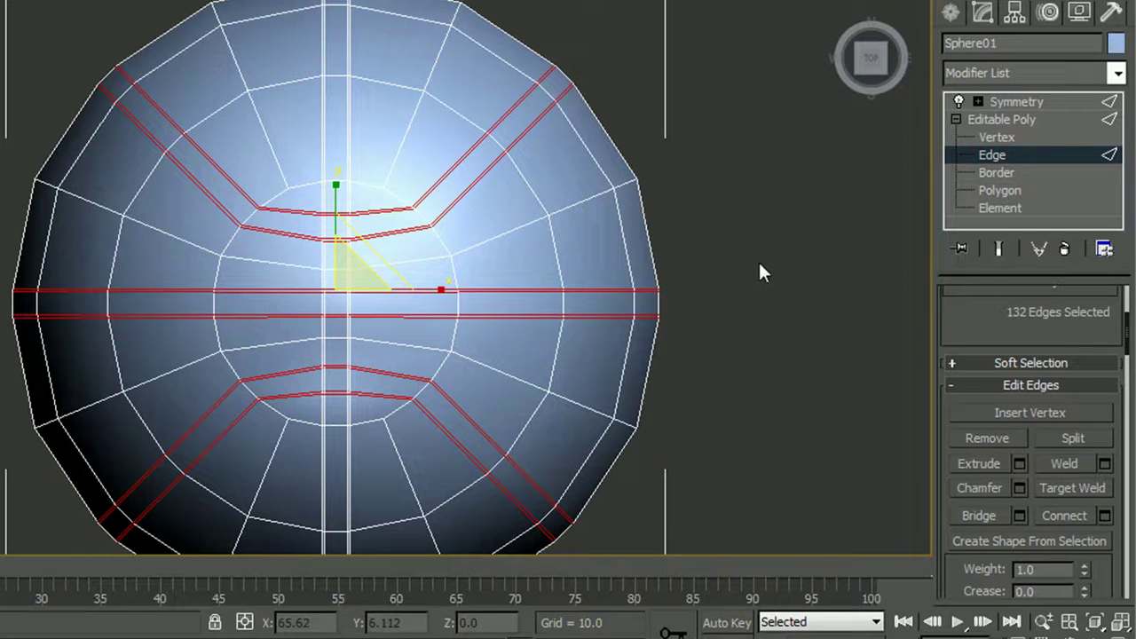
{"action": "left_click", "coordinate": [1014, 121]}
{"action": "left_click", "coordinate": [755, 199]}
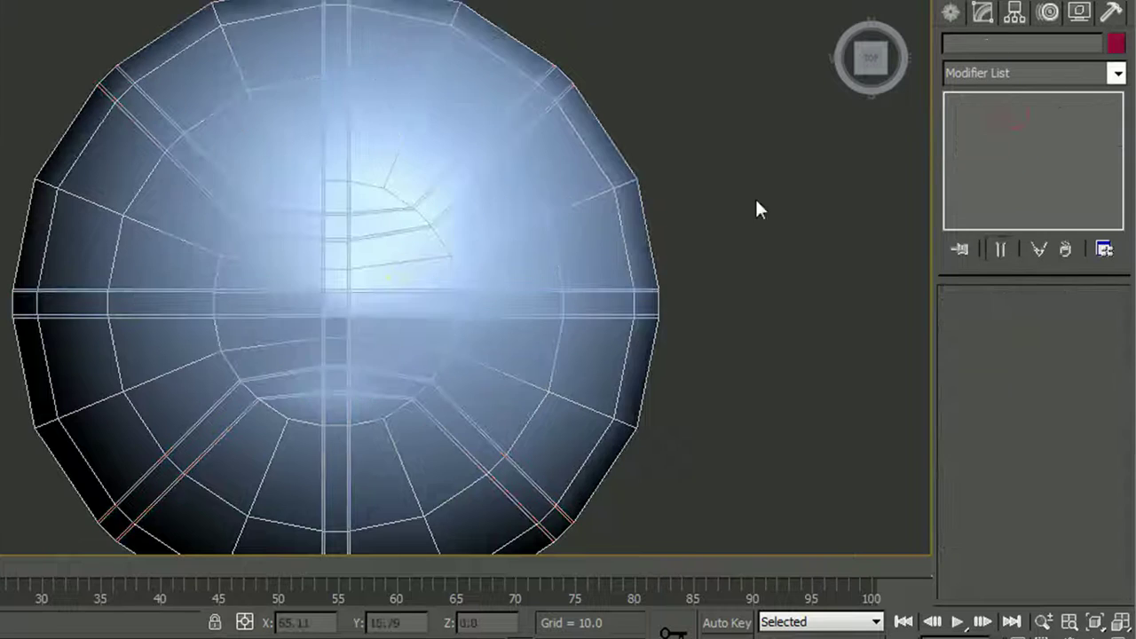
Hide the edged faces in perspective view and apply a TurboSmooth modifier to the sphere above Symmetry.
{"action": "scroll", "coordinate": [755, 199], "scroll_direction": "up", "scroll_amount": 1}
{"action": "scroll", "coordinate": [755, 200], "scroll_direction": "down", "scroll_amount": 4}
{"action": "middle_click_drag", "start_coordinate": [475, 337], "coordinate": [697, 151], "text": "alt"}
{"action": "key", "text": "F4"}
{"action": "middle_click_drag", "start_coordinate": [510, 200], "coordinate": [477, 252], "text": "alt"}
{"action": "left_click", "coordinate": [311, 197]}
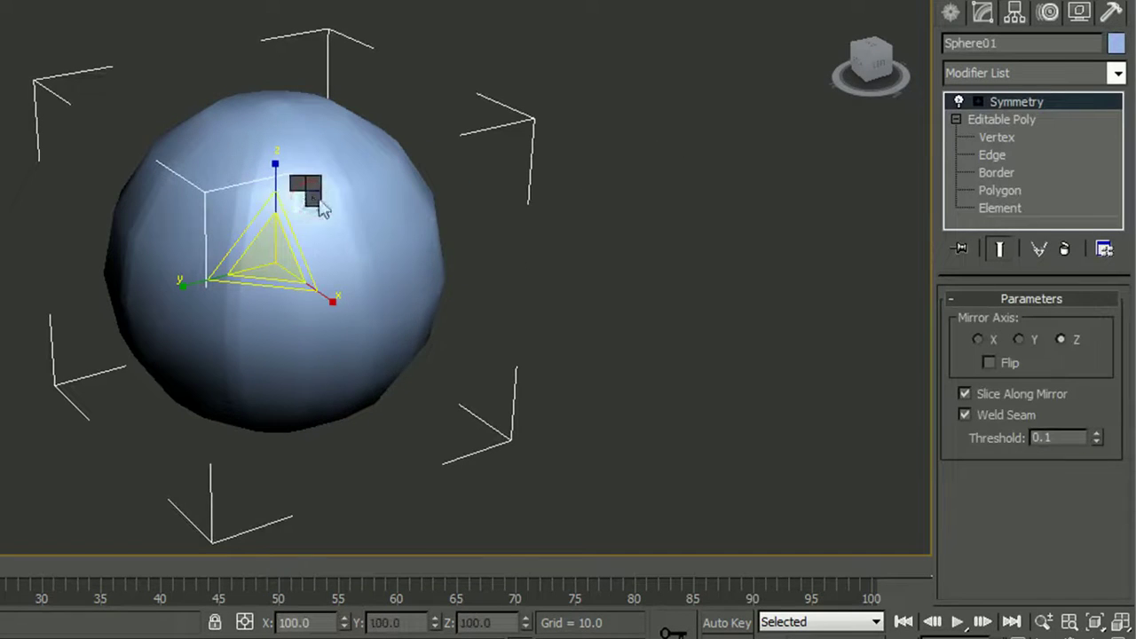
{"action": "right_click", "coordinate": [308, 192]}
{"action": "left_click", "coordinate": [738, 296]}
{"action": "middle_click_drag", "start_coordinate": [582, 232], "coordinate": [615, 247]}
{"action": "left_click", "coordinate": [1119, 76]}
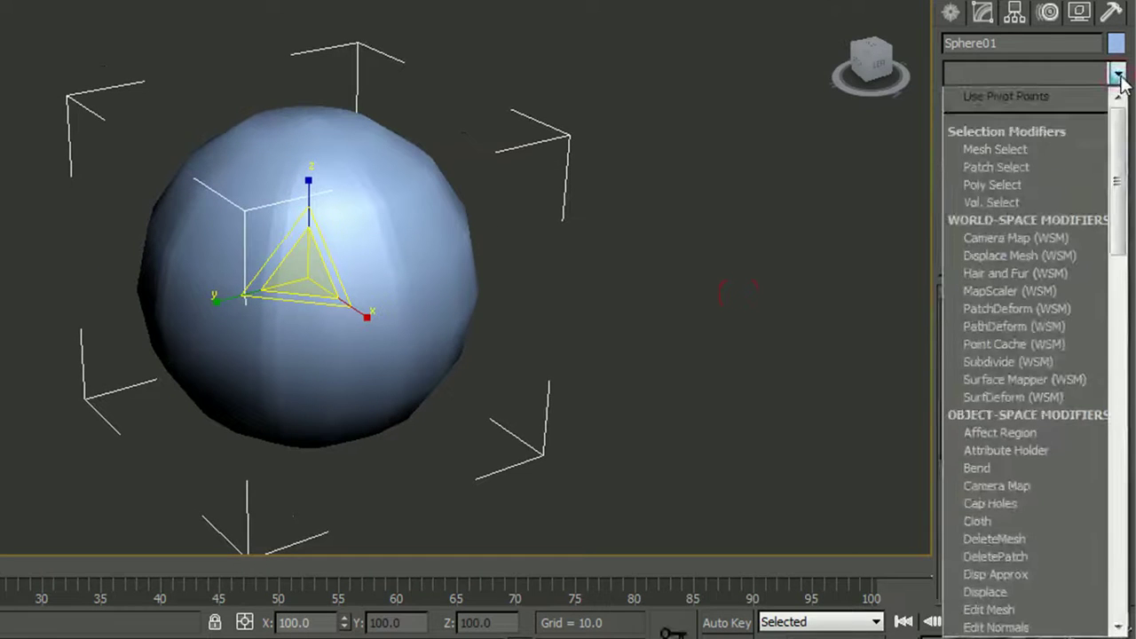
{"action": "key", "text": "t"}
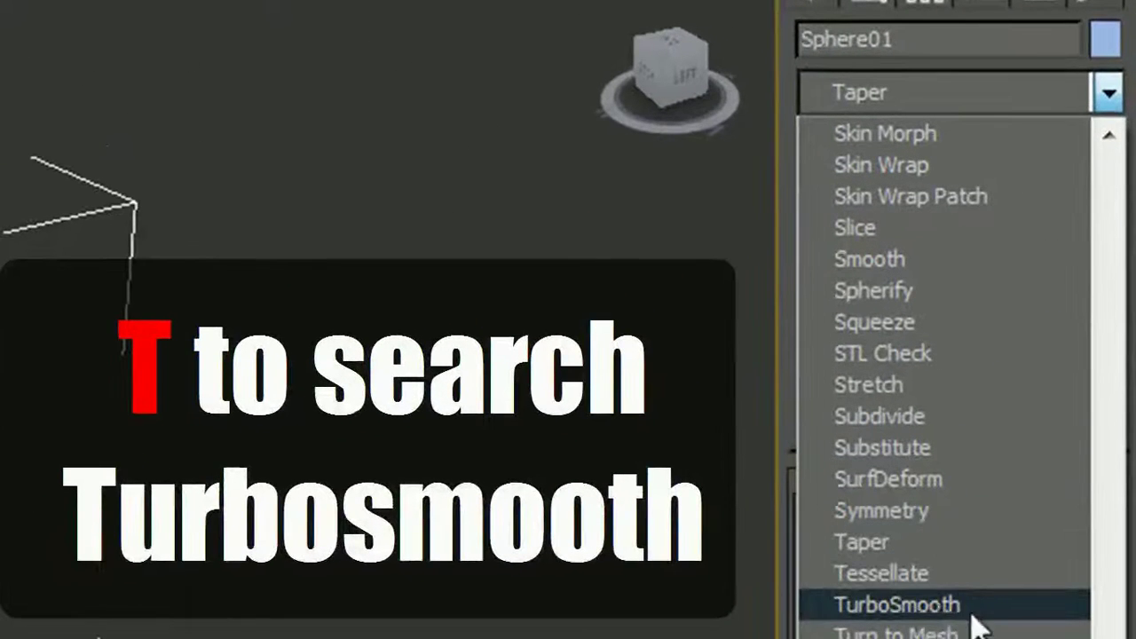
{"action": "left_click", "coordinate": [972, 616]}
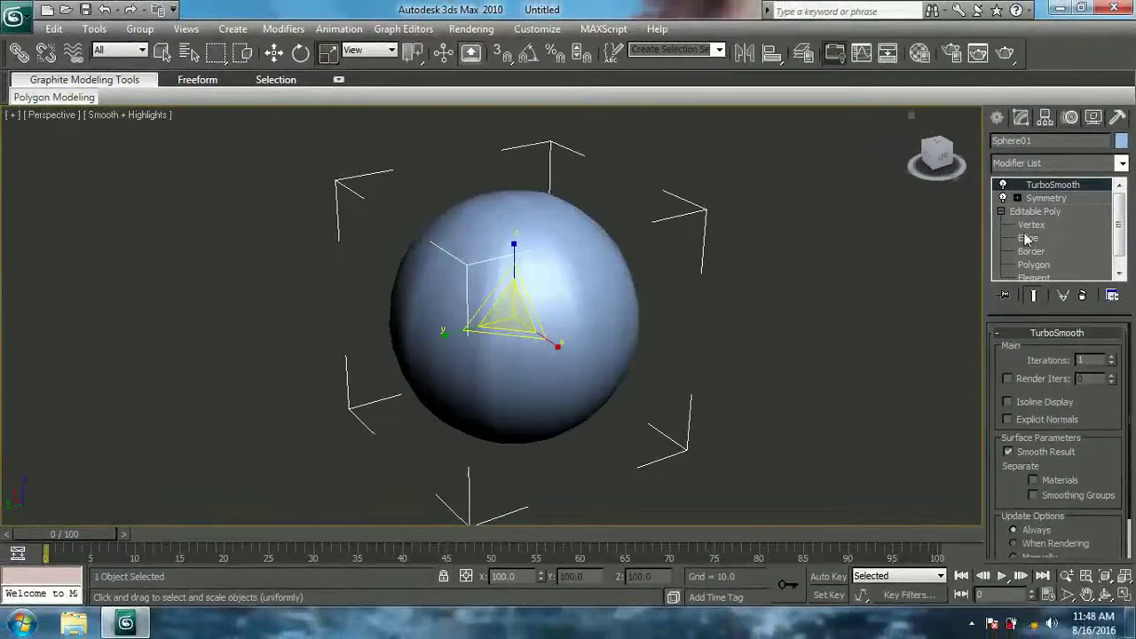
Leave edge level, show edged faces in perspective view and convert the sphere with its modifiers to a single Editable Poly.
{"action": "left_click", "coordinate": [1027, 238]}
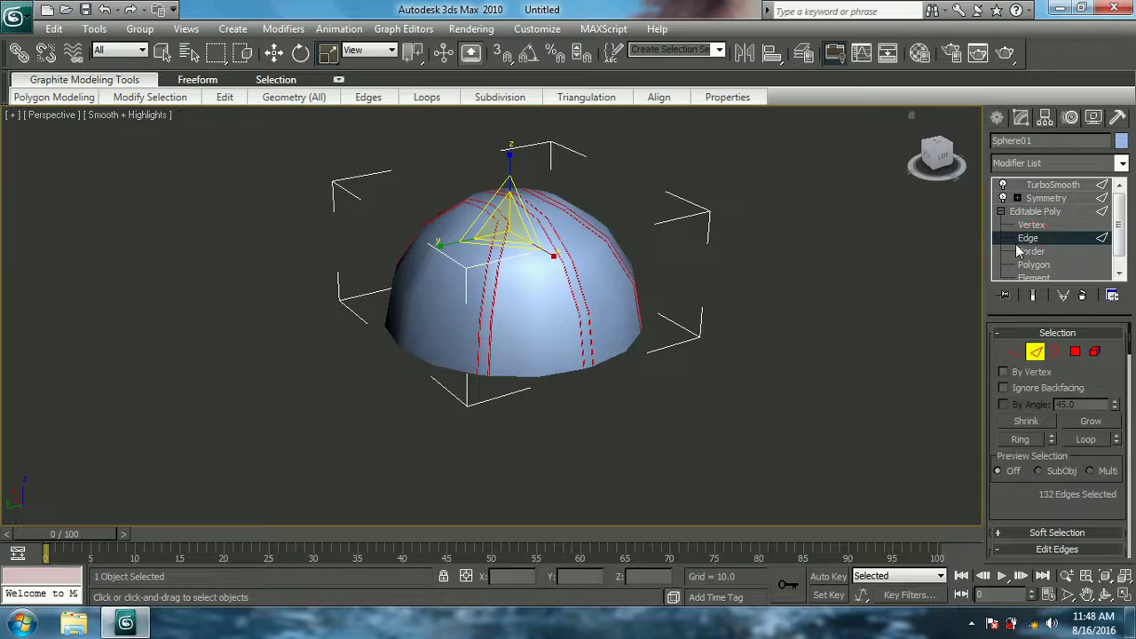
{"action": "left_click", "coordinate": [1032, 213]}
{"action": "key", "text": "F4"}
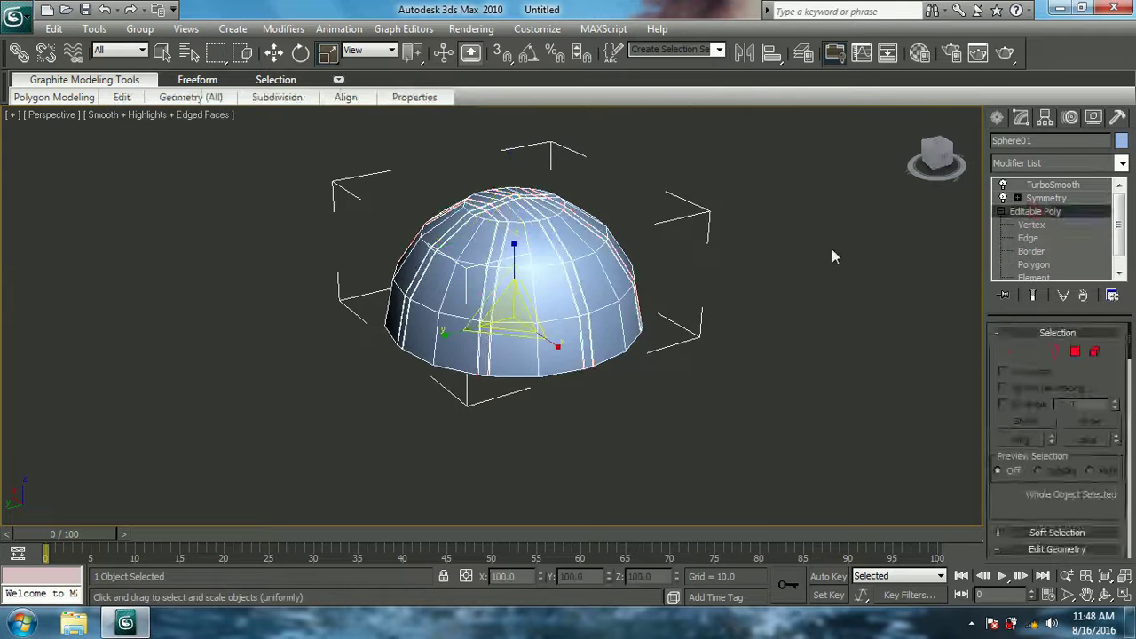
{"action": "left_click", "coordinate": [834, 249]}
{"action": "left_click", "coordinate": [588, 280]}
{"action": "right_click", "coordinate": [588, 280]}
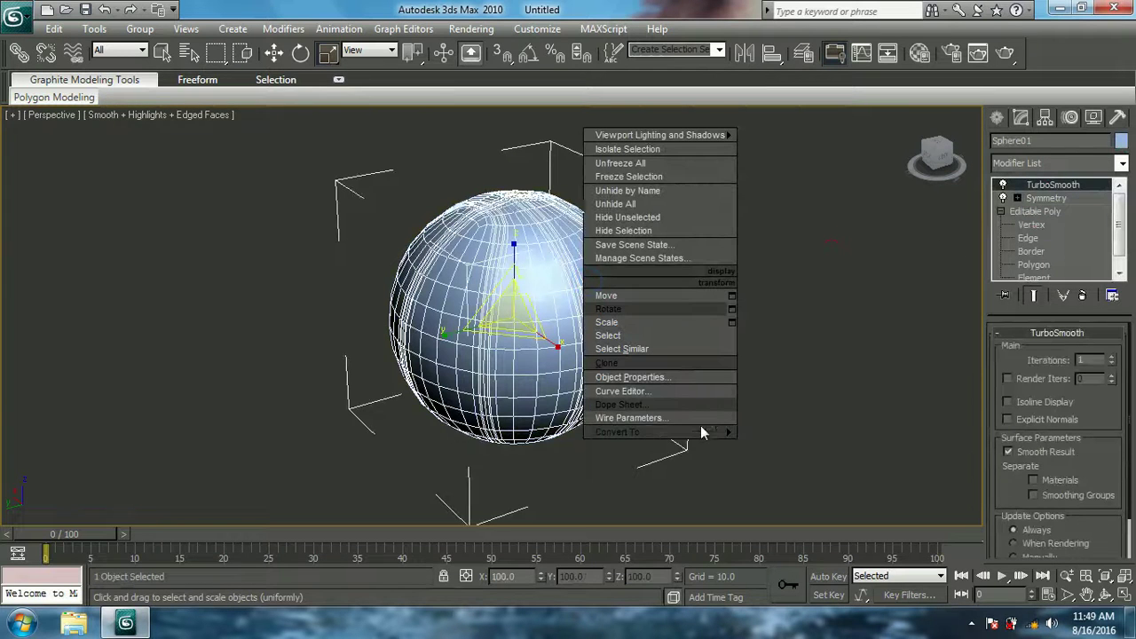
{"action": "mouse_move", "coordinate": [718, 432]}
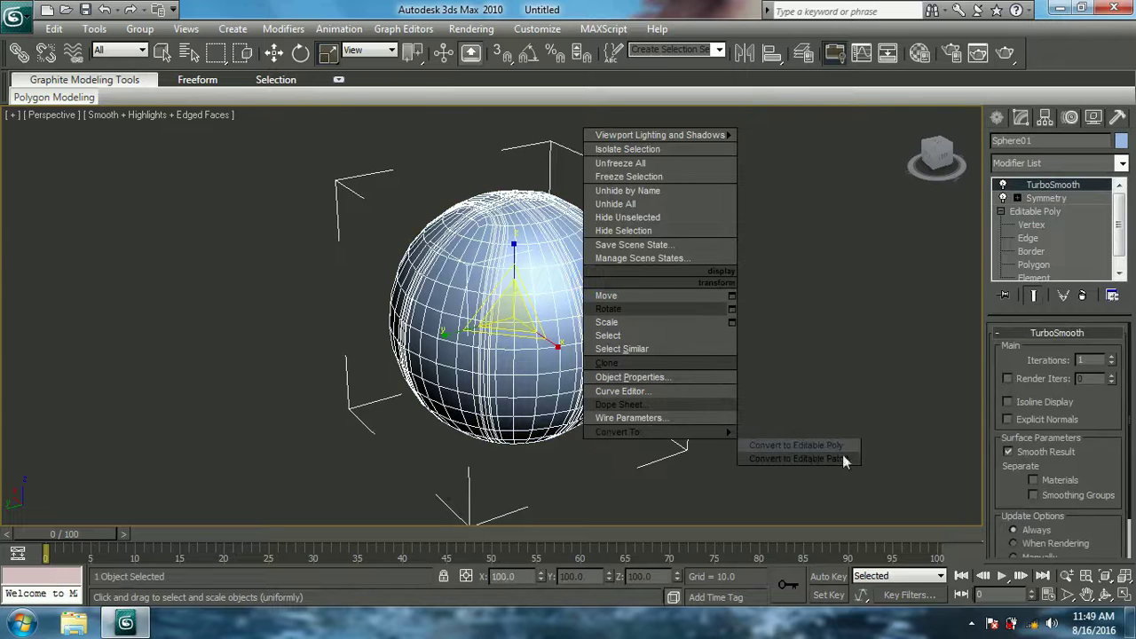
{"action": "left_click", "coordinate": [835, 445]}
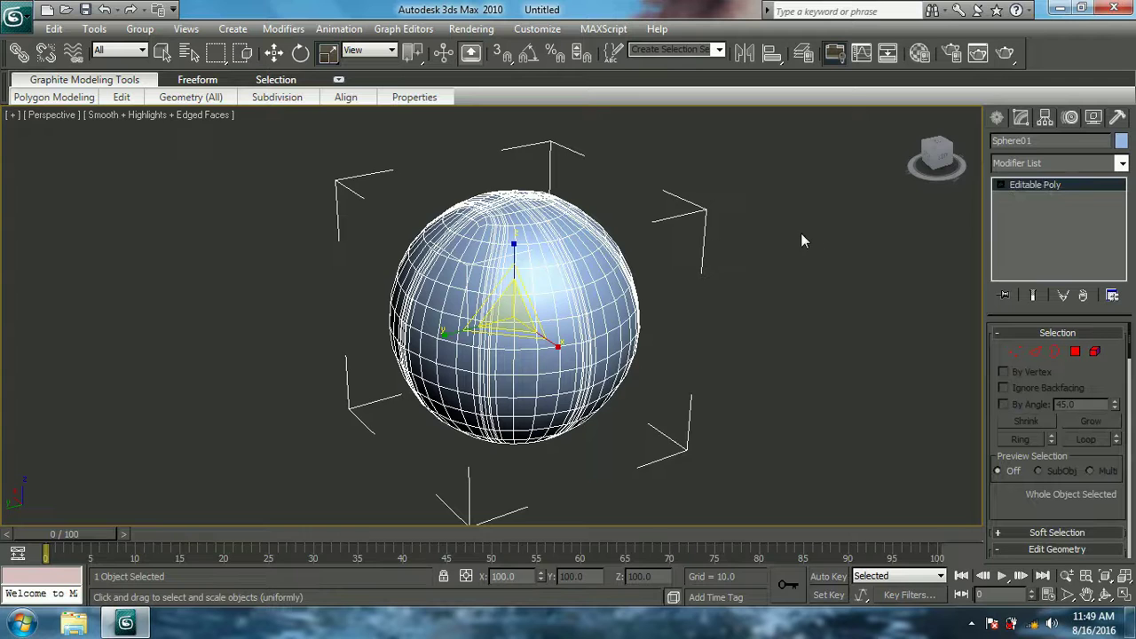
In top view at edge level, select one middle edge on each of the vertical, horizontal and two curved seam strips.
{"action": "key", "text": "t"}
{"action": "key", "text": "z"}
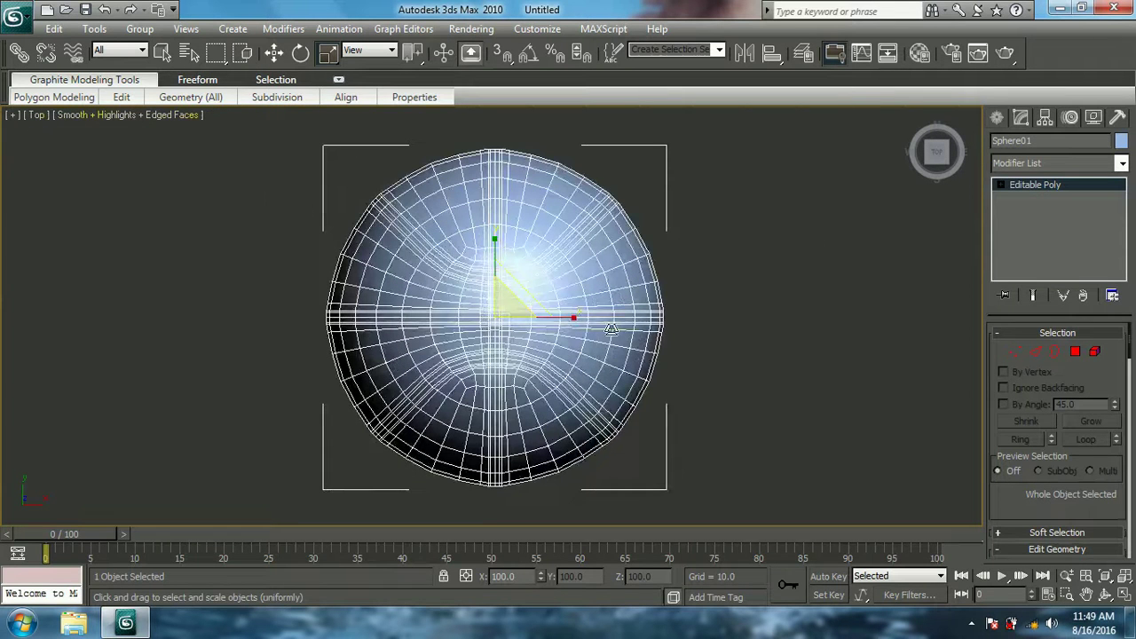
{"action": "left_click", "coordinate": [1000, 184]}
{"action": "left_click", "coordinate": [1025, 211]}
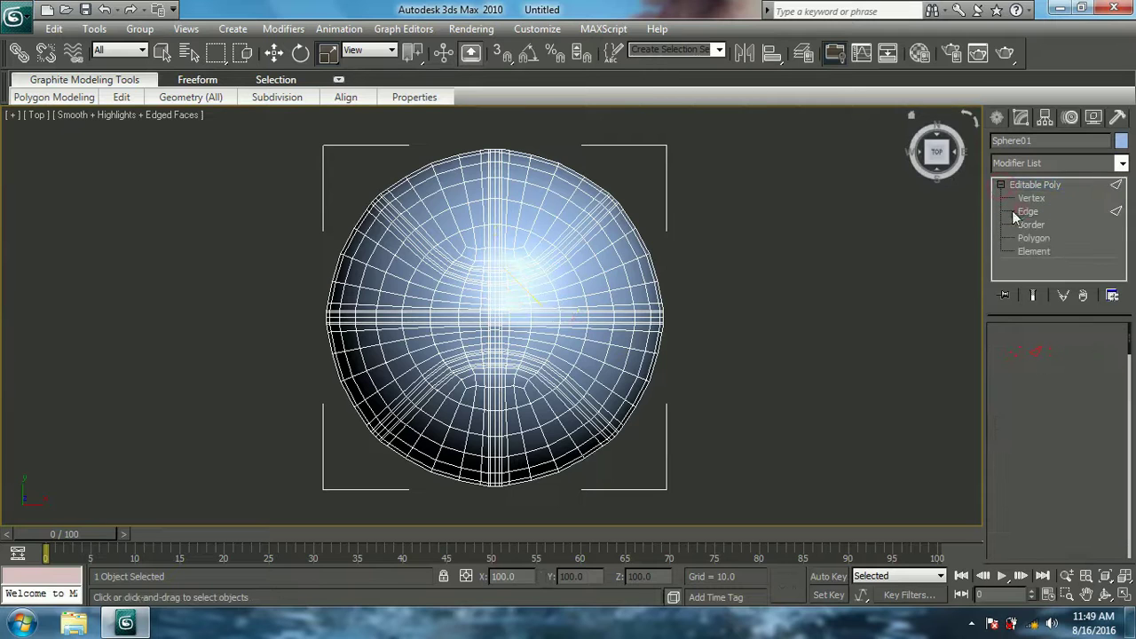
{"action": "scroll", "coordinate": [785, 219], "scroll_direction": "up", "scroll_amount": 4}
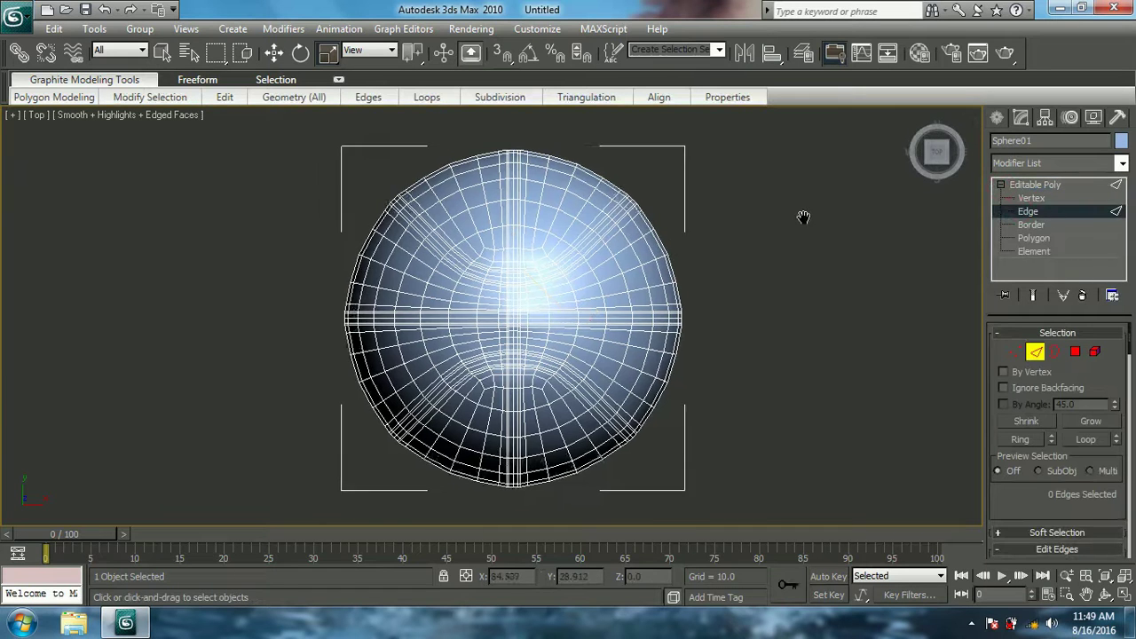
{"action": "middle_click_drag", "start_coordinate": [768, 218], "coordinate": [755, 335]}
{"action": "left_click", "coordinate": [524, 217]}
{"action": "left_click", "coordinate": [682, 281], "text": "ctrl"}
{"action": "middle_click_drag", "start_coordinate": [705, 428], "coordinate": [748, 304]}
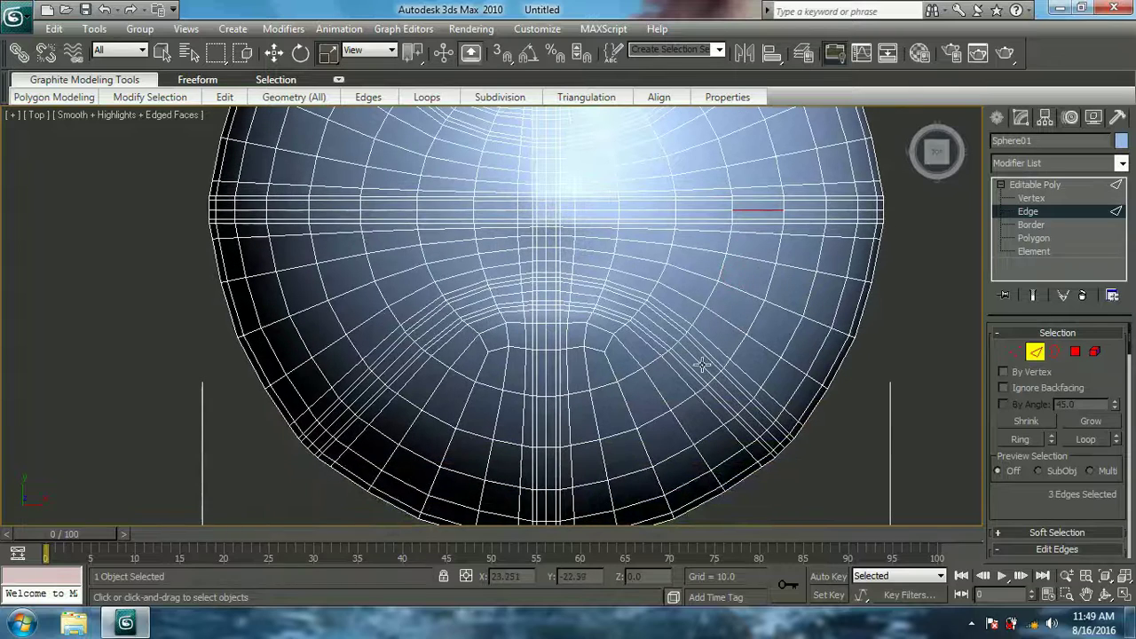
{"action": "scroll", "coordinate": [1088, 440], "scroll_direction": "down", "scroll_amount": 5}
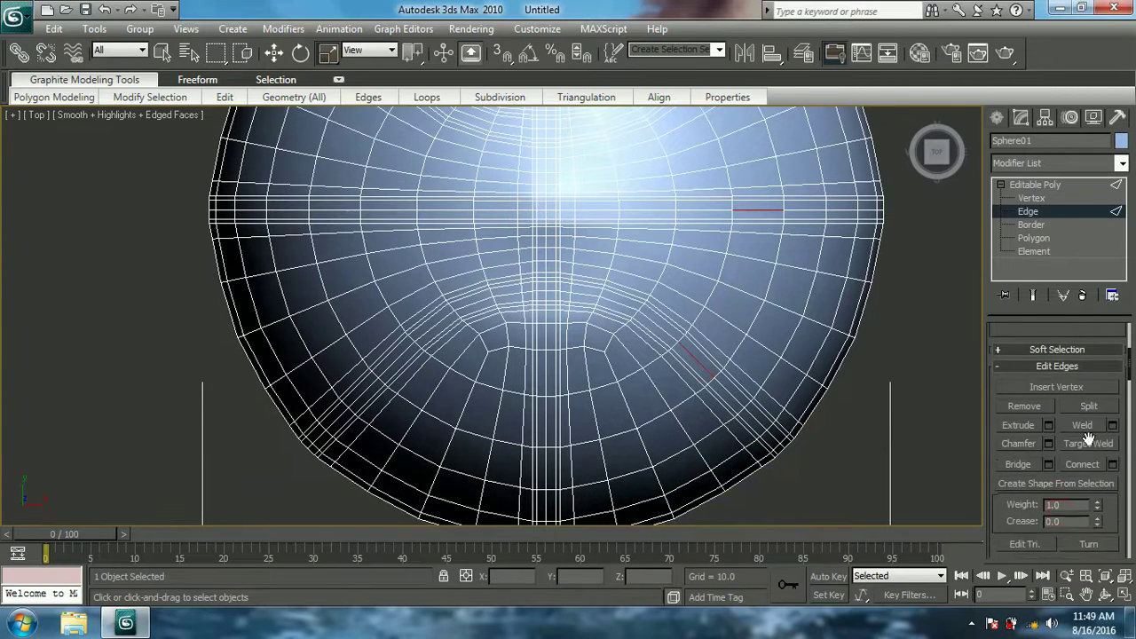
{"action": "scroll", "coordinate": [1086, 504], "scroll_direction": "up", "scroll_amount": 5}
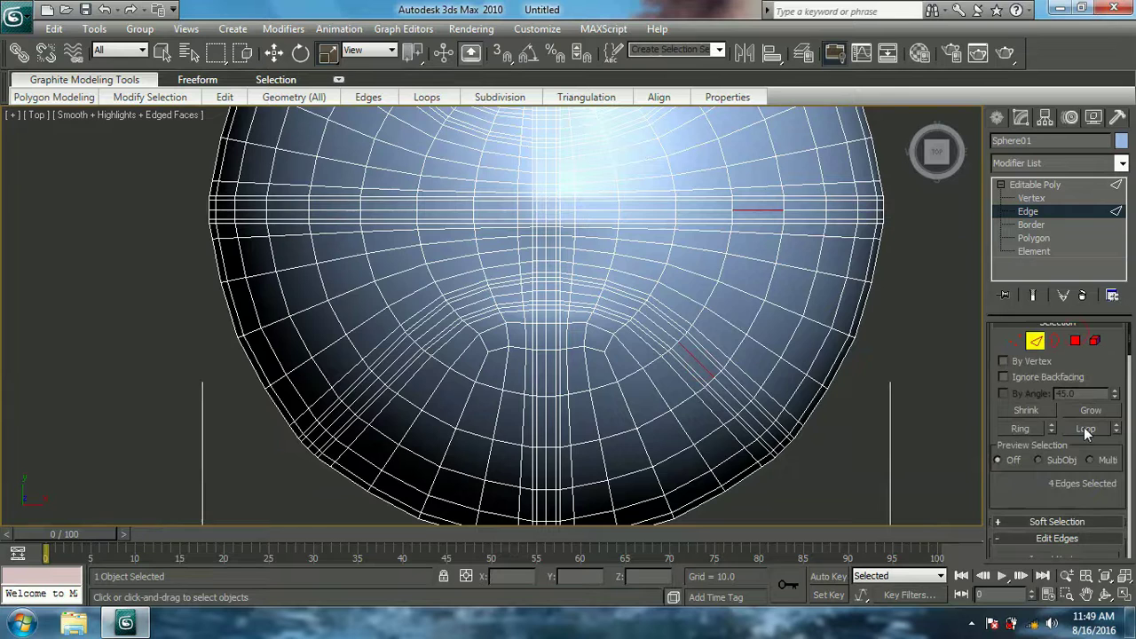
{"action": "scroll", "coordinate": [772, 341], "scroll_direction": "down", "scroll_amount": 2}
{"action": "middle_click_drag", "start_coordinate": [771, 339], "coordinate": [763, 385]}
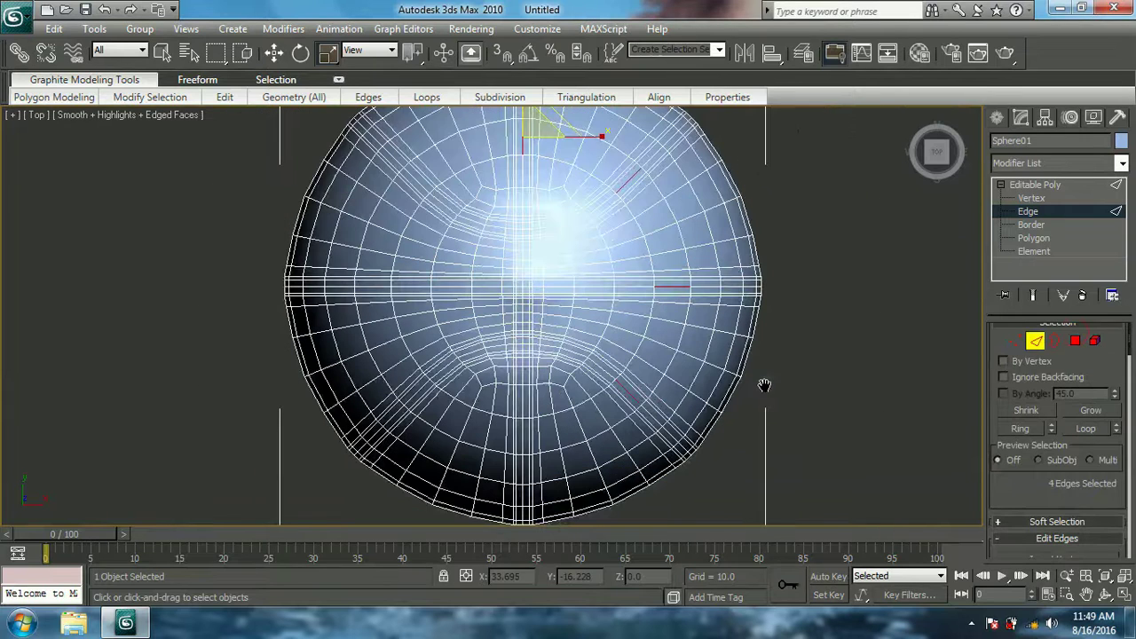
Extend the four edges to full loops, convert them to a polygon selection and grow it once to cover the seam strips.
{"action": "left_click", "coordinate": [1086, 429]}
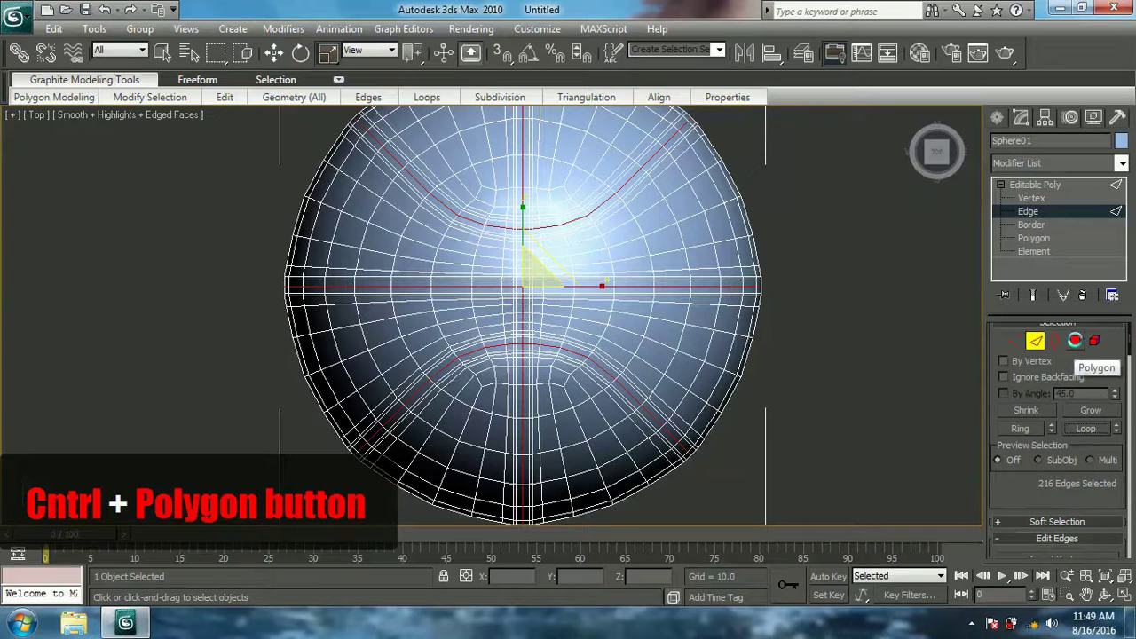
{"action": "left_click", "coordinate": [1075, 343], "text": "ctrl"}
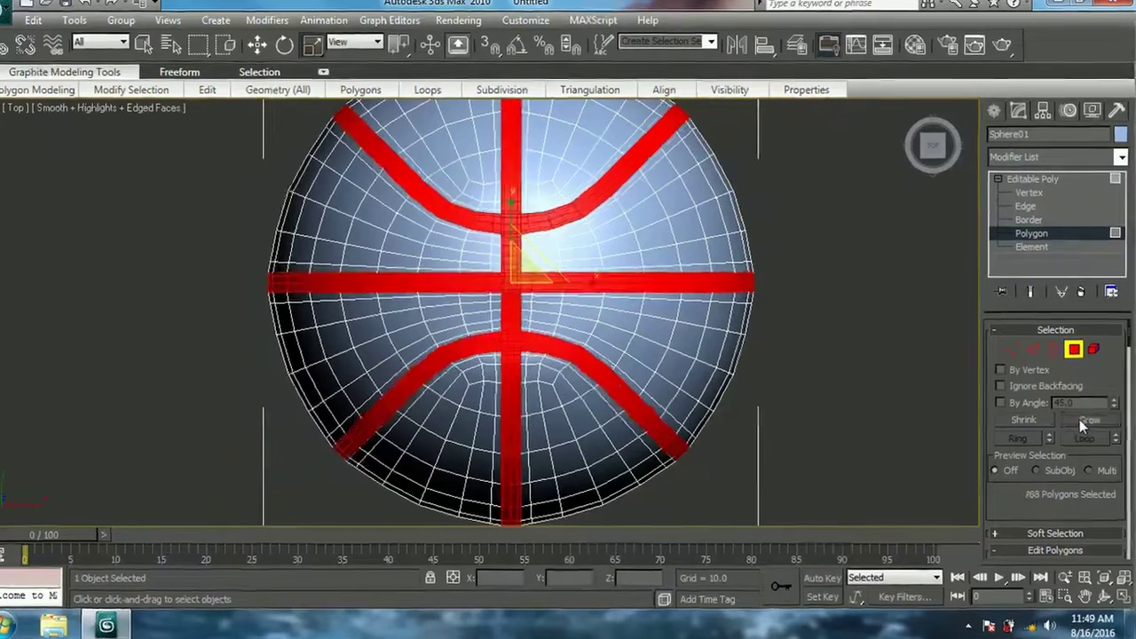
{"action": "left_click", "coordinate": [1082, 421]}
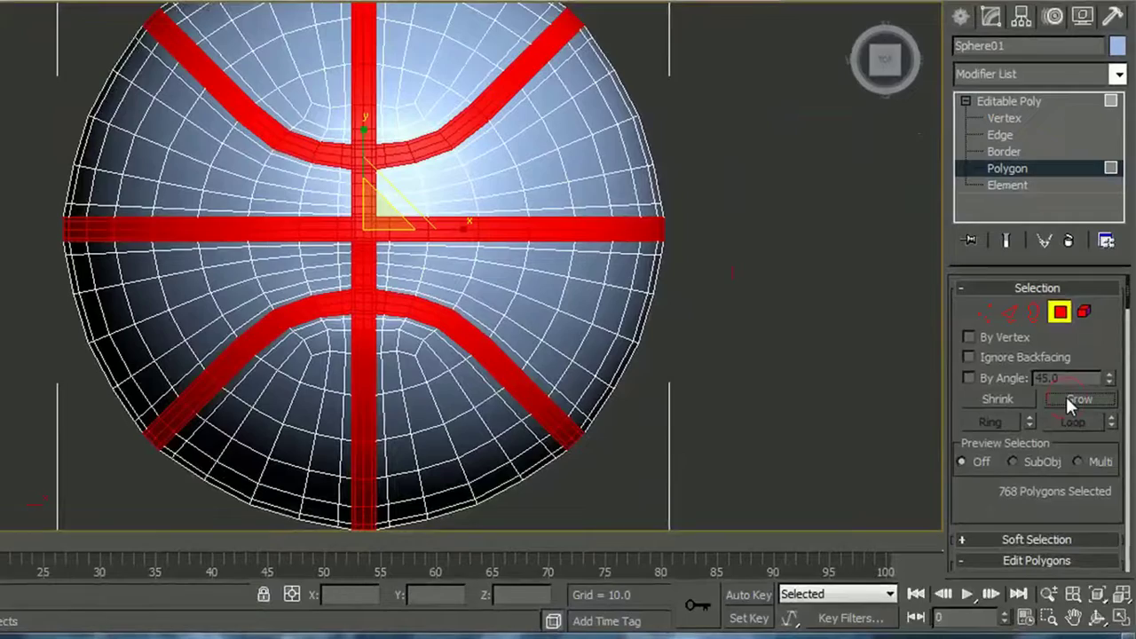
Examine the selected seam strip polygons all around the ball in perspective view.
{"action": "key", "text": "p"}
{"action": "scroll", "coordinate": [671, 240], "scroll_direction": "down", "scroll_amount": 1}
{"action": "middle_click_drag", "start_coordinate": [657, 246], "coordinate": [678, 155], "text": "alt"}
{"action": "middle_click_drag", "start_coordinate": [308, 480], "coordinate": [376, 354], "text": "alt"}
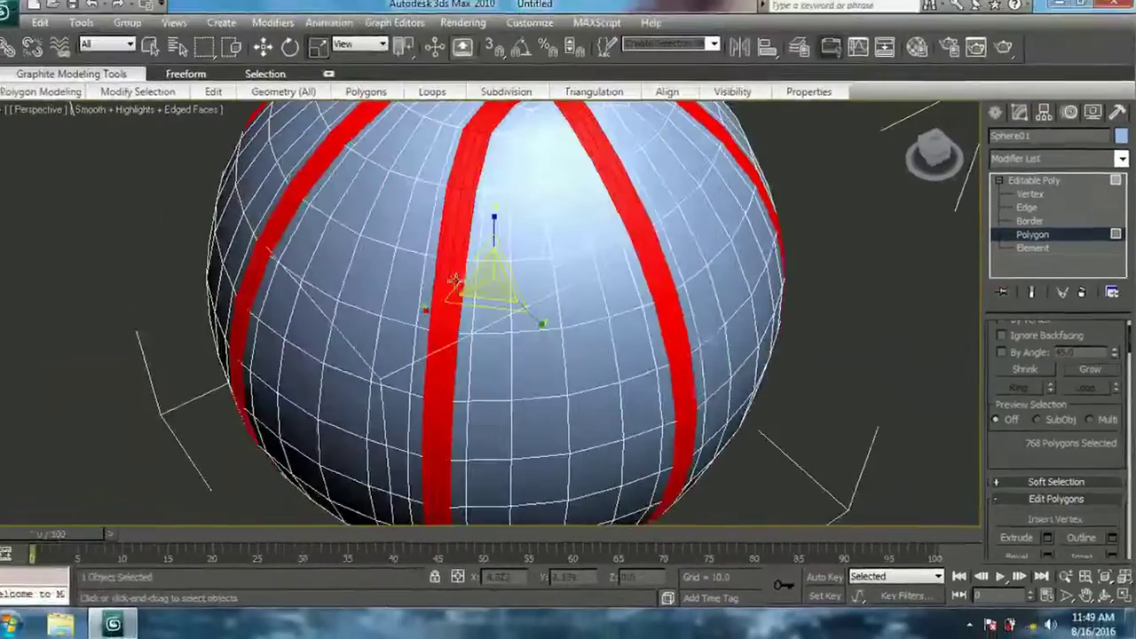
{"action": "scroll", "coordinate": [535, 385], "scroll_direction": "down", "scroll_amount": 3}
{"action": "middle_click_drag", "start_coordinate": [508, 373], "coordinate": [568, 282], "text": "alt"}
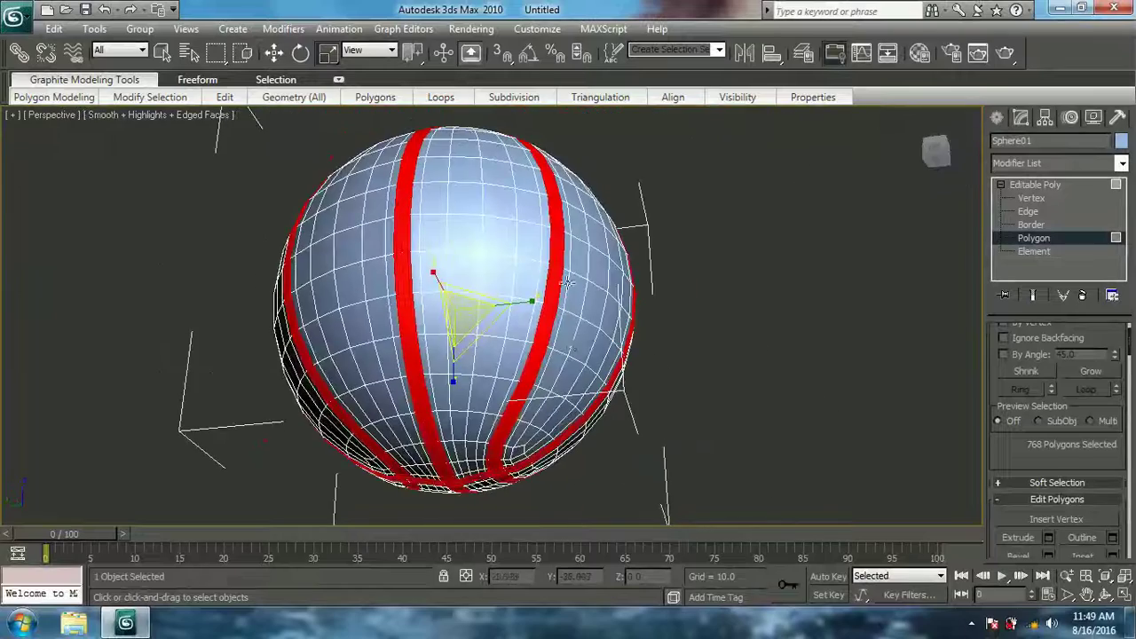
{"action": "middle_click_drag", "start_coordinate": [646, 271], "coordinate": [678, 307], "text": "alt"}
Bevel the selected seam strips by Local Normal with a height of -0.25 and an outline amount of -0.5.
{"action": "left_click_drag", "start_coordinate": [1038, 454], "coordinate": [1039, 422]}
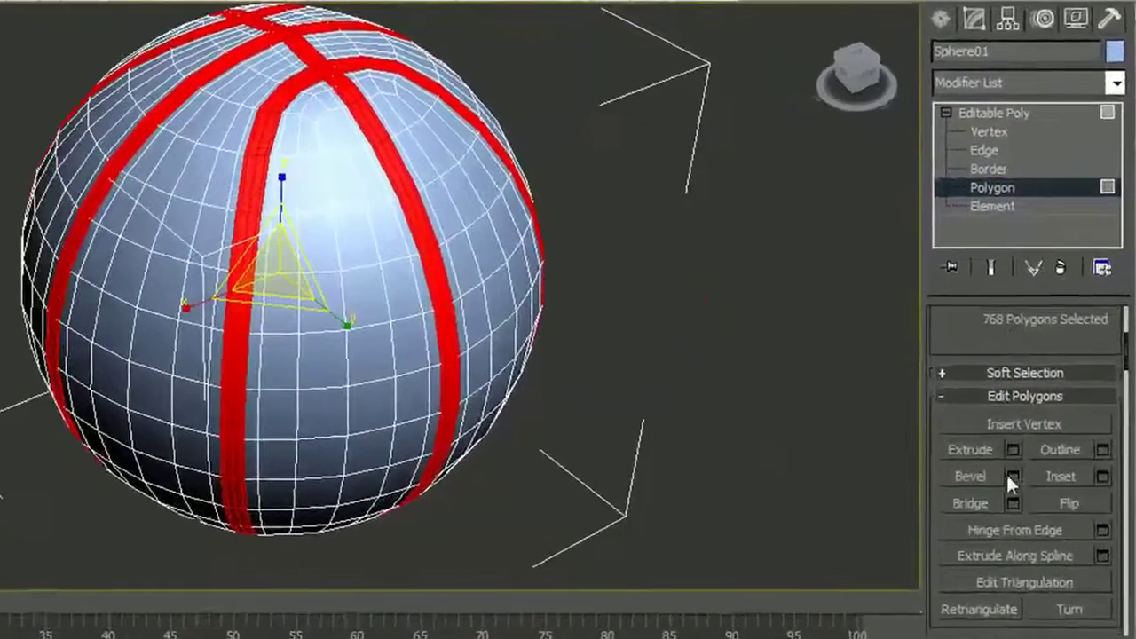
{"action": "left_click", "coordinate": [1011, 476]}
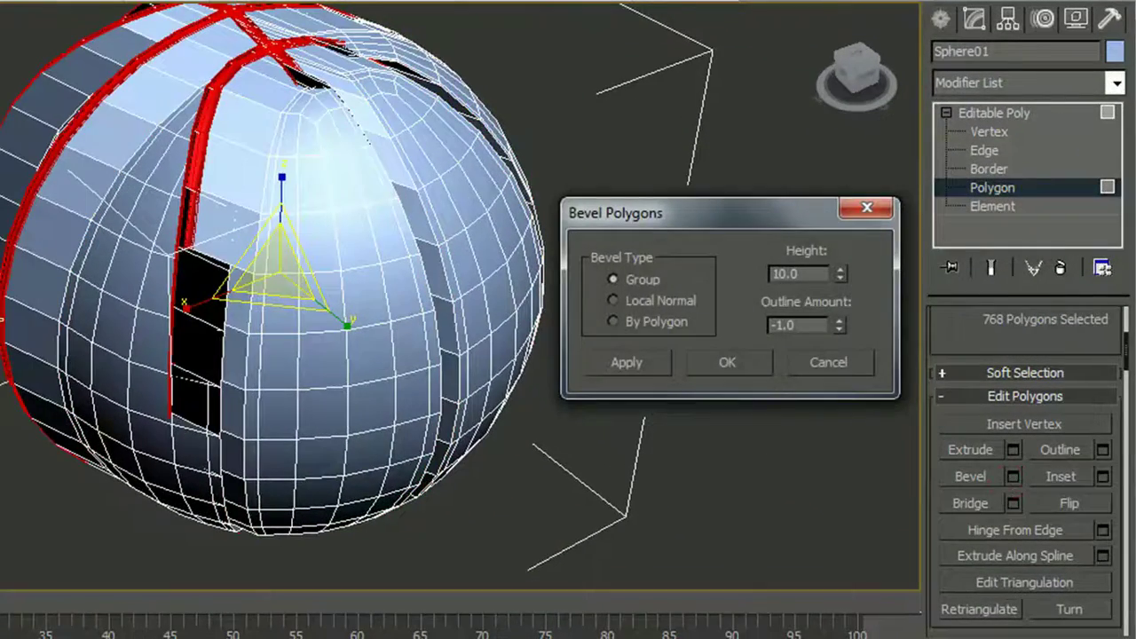
{"action": "middle_click_drag", "start_coordinate": [89, 288], "coordinate": [69, 310], "text": "alt"}
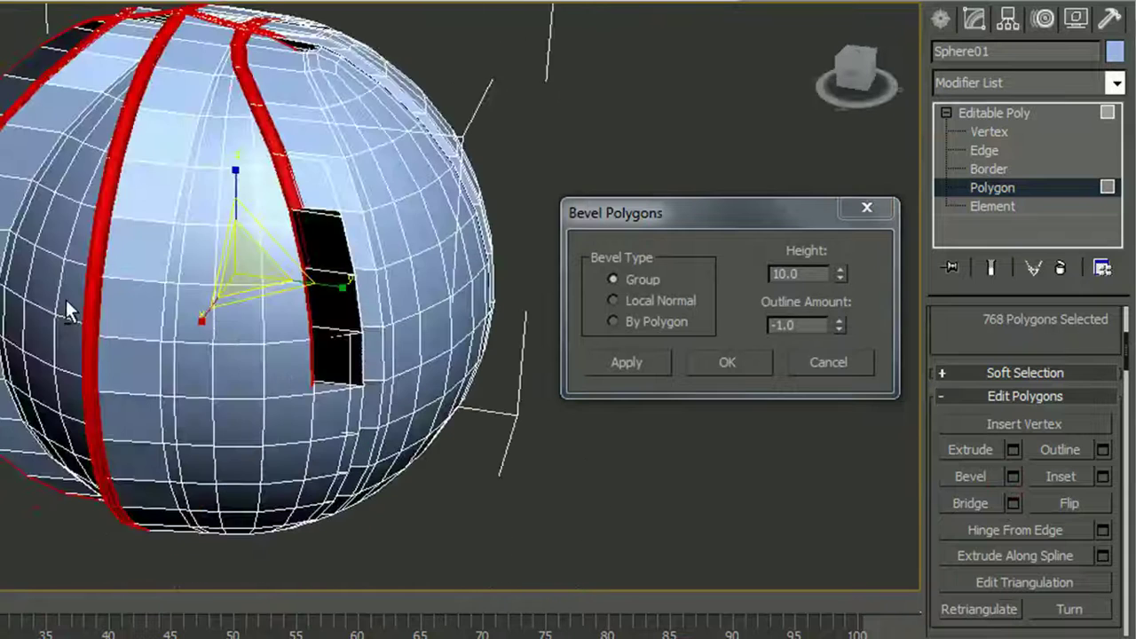
{"action": "left_click", "coordinate": [611, 300]}
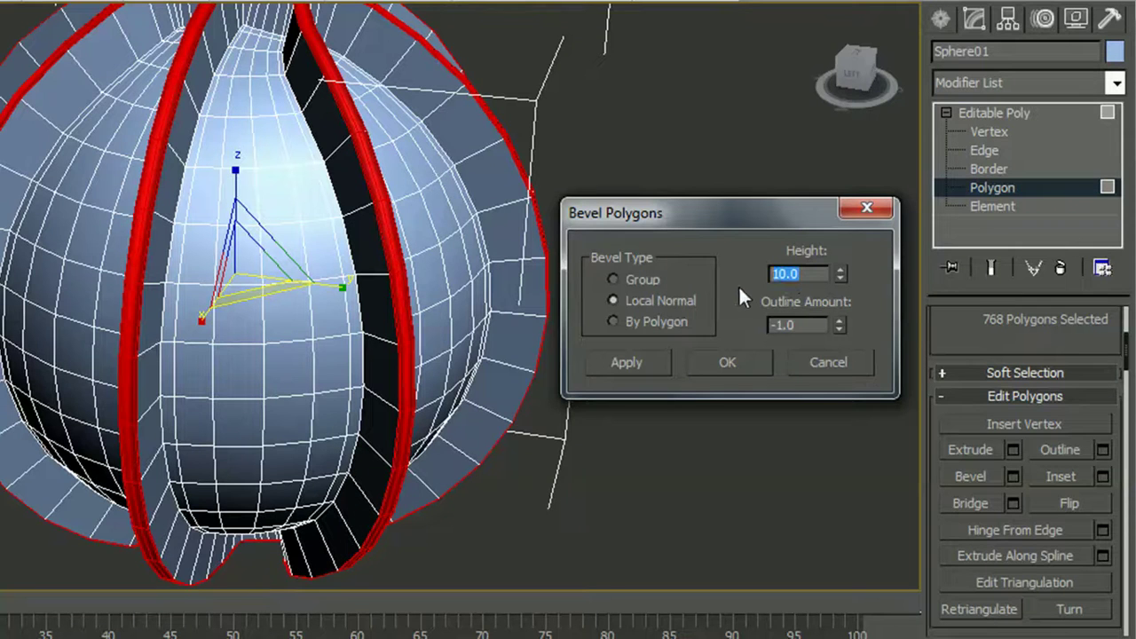
{"action": "type", "text": "-0.25"}
{"action": "key", "text": "Return"}
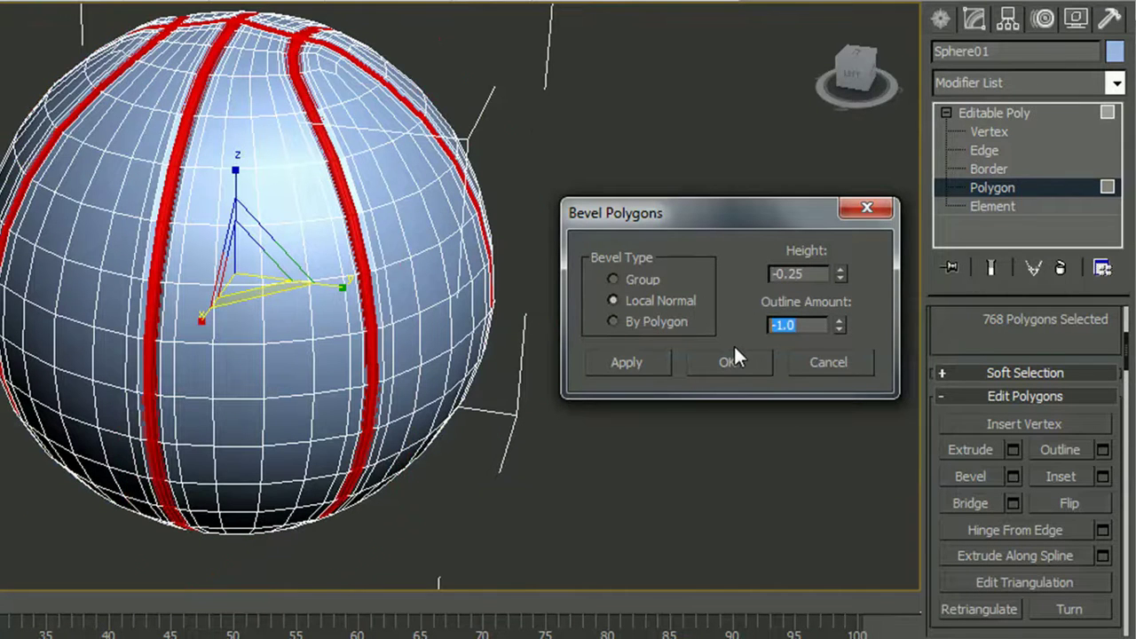
{"action": "type", "text": "-0.5"}
{"action": "left_click", "coordinate": [732, 364]}
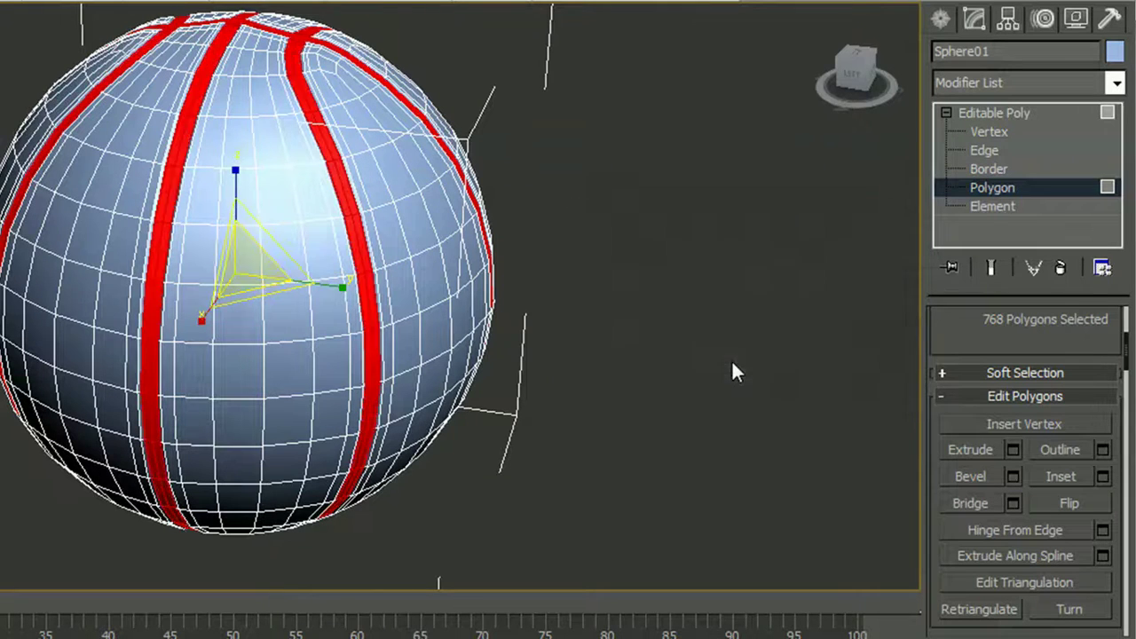
Hide the edged faces, leave polygon level and deselect the ball to inspect its recessed seams.
{"action": "key", "text": "F4"}
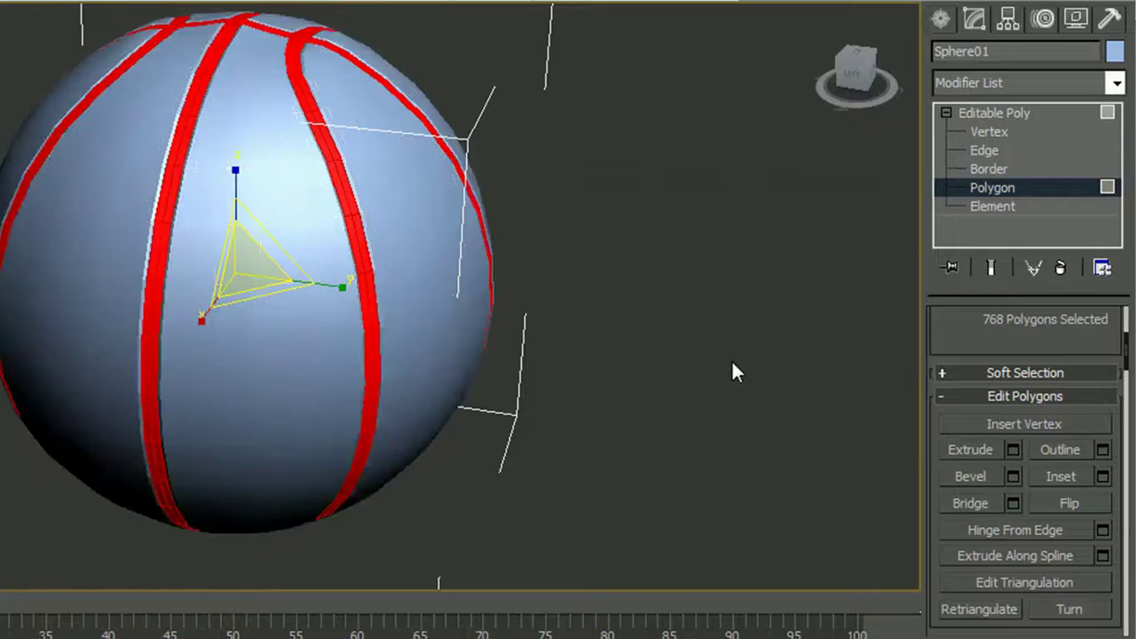
{"action": "left_click", "coordinate": [1022, 113]}
{"action": "left_click", "coordinate": [723, 199]}
{"action": "middle_click_drag", "start_coordinate": [645, 298], "coordinate": [616, 226], "text": "alt"}
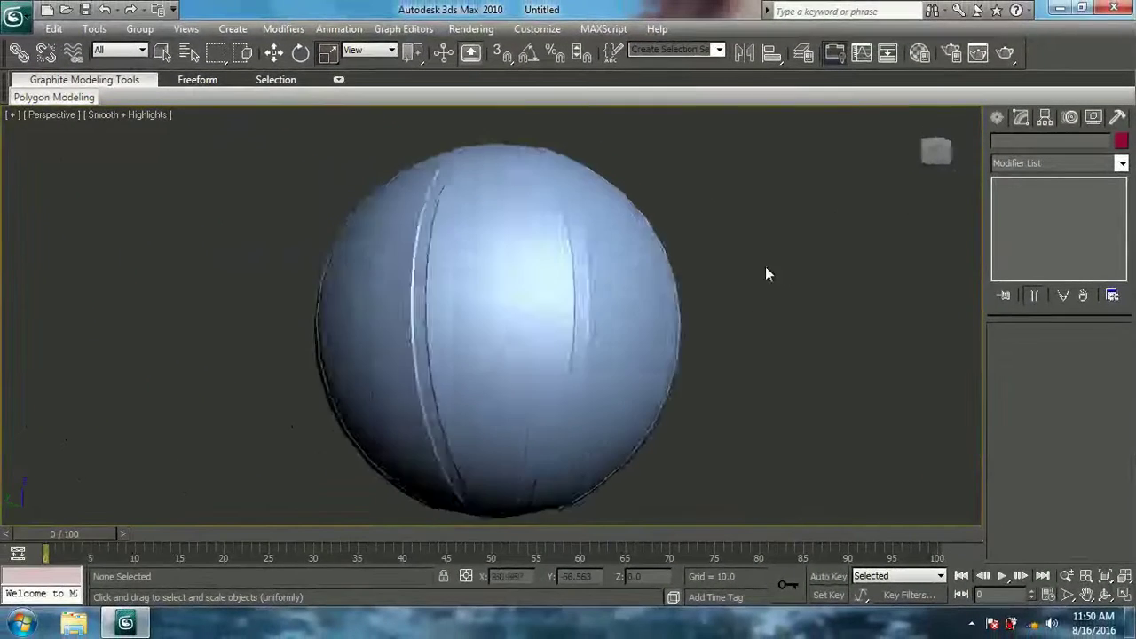
{"action": "middle_click_drag", "start_coordinate": [769, 274], "coordinate": [593, 337], "text": "alt"}
{"action": "scroll", "coordinate": [746, 324], "scroll_direction": "down", "scroll_amount": 3}
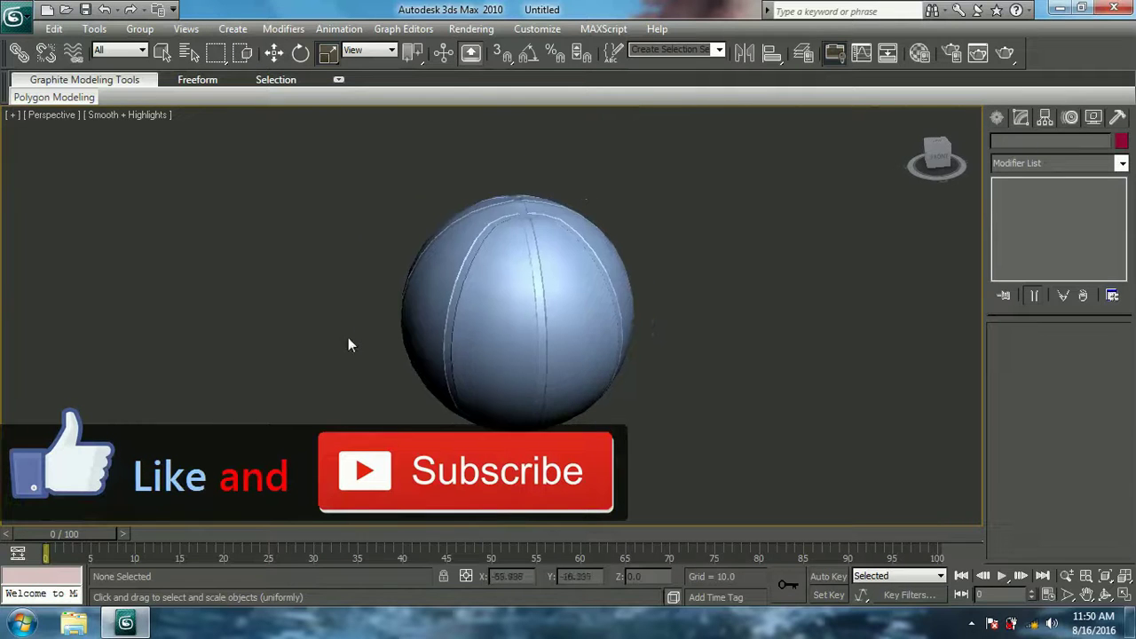